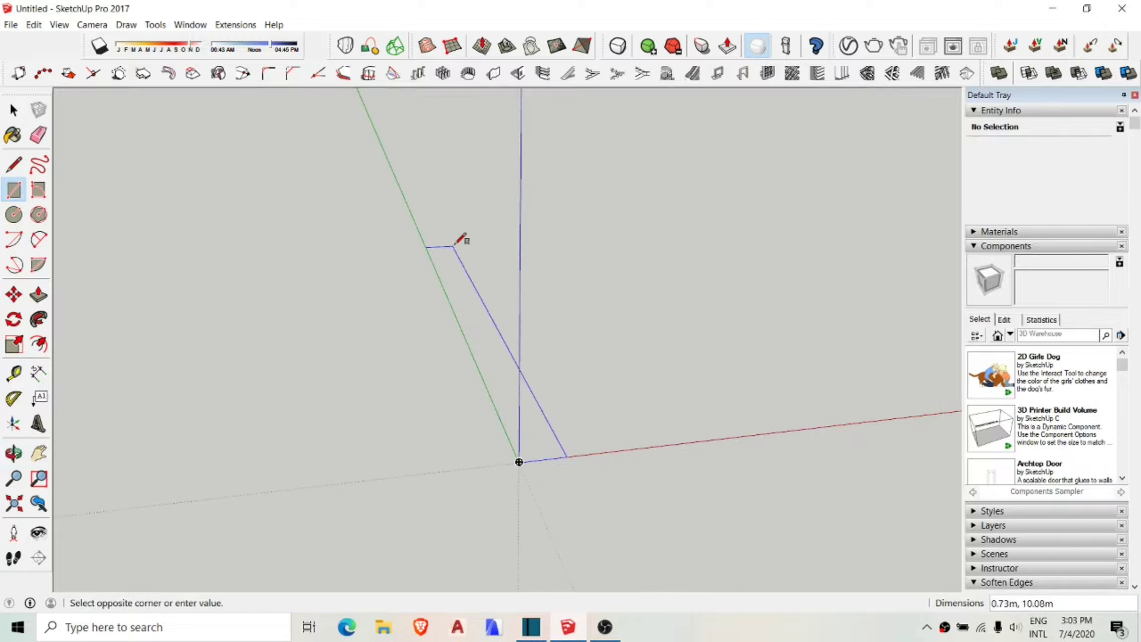
Complete the upright rectangle for the first tower wing, ready to trace its curved profile.
{"action": "left_click", "coordinate": [479, 237]}
{"action": "middle_click_drag", "start_coordinate": [573, 203], "coordinate": [522, 326]}
{"action": "key", "text": "l"}
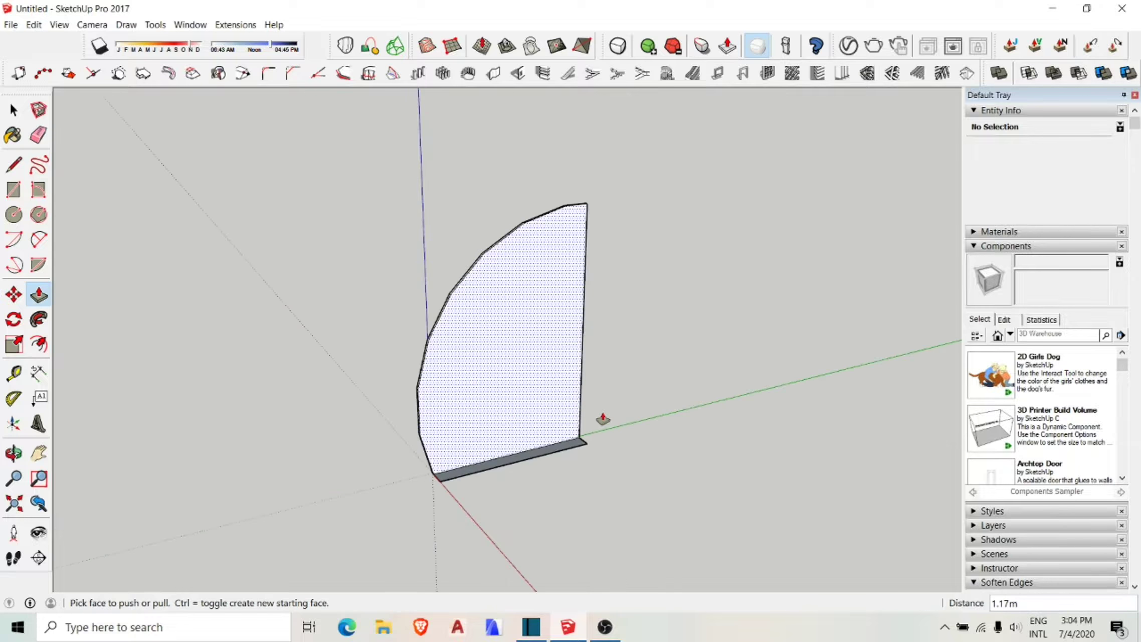
Draw a line from the slab's bottom edge to split off a slanted lower face.
{"action": "left_click", "coordinate": [478, 317]}
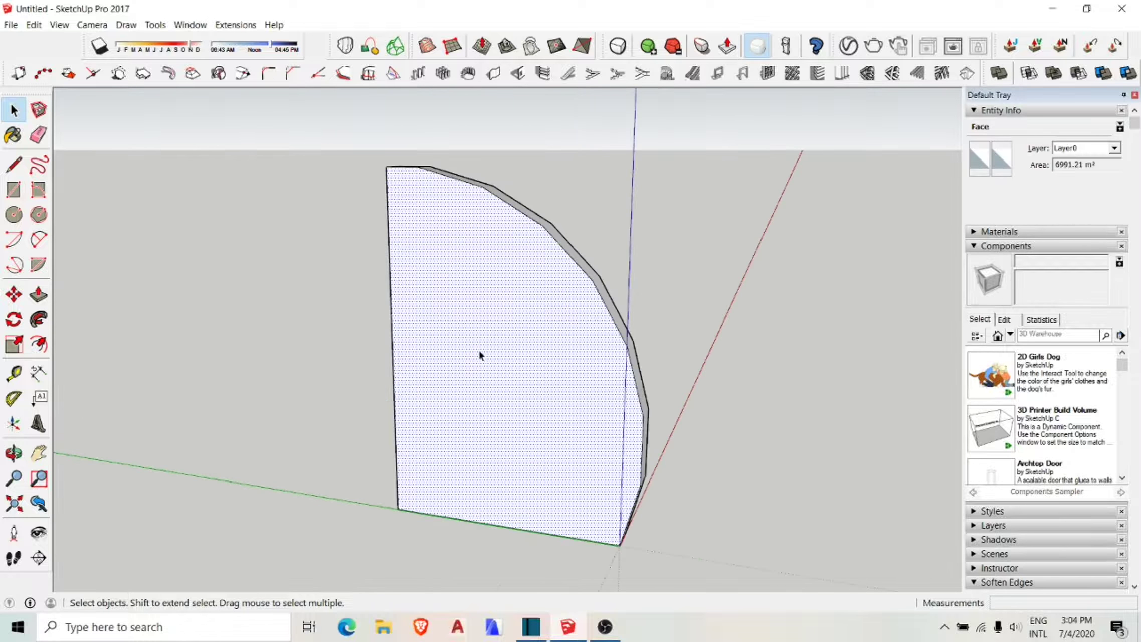
{"action": "middle_click_drag", "start_coordinate": [479, 353], "coordinate": [492, 348]}
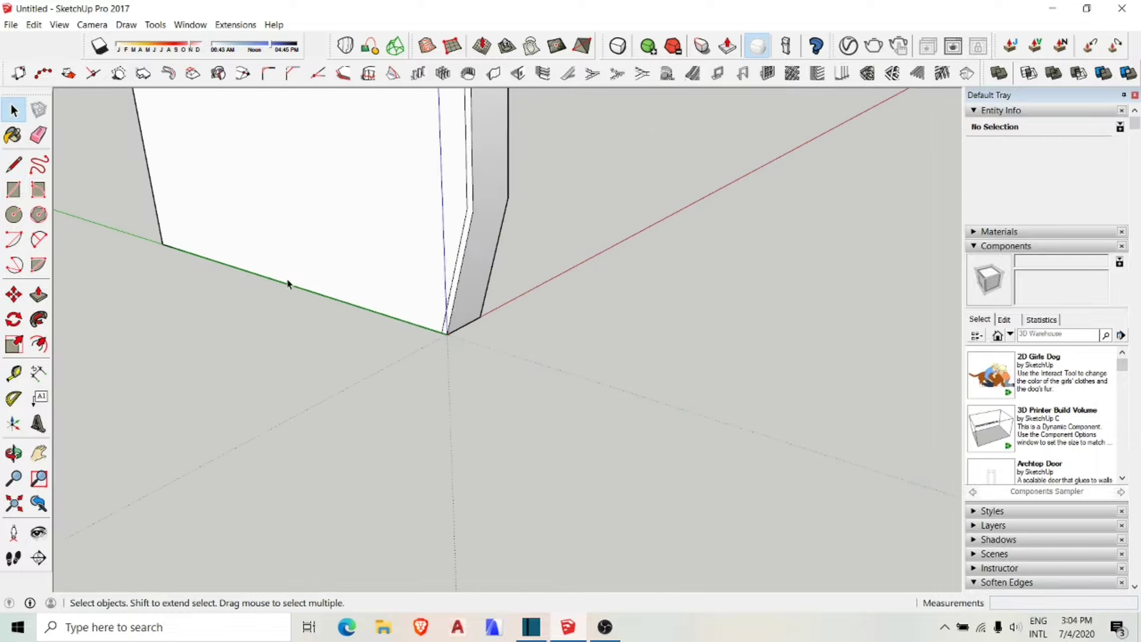
{"action": "scroll", "coordinate": [288, 283], "scroll_direction": "down", "scroll_amount": 5}
{"action": "key", "text": "l"}
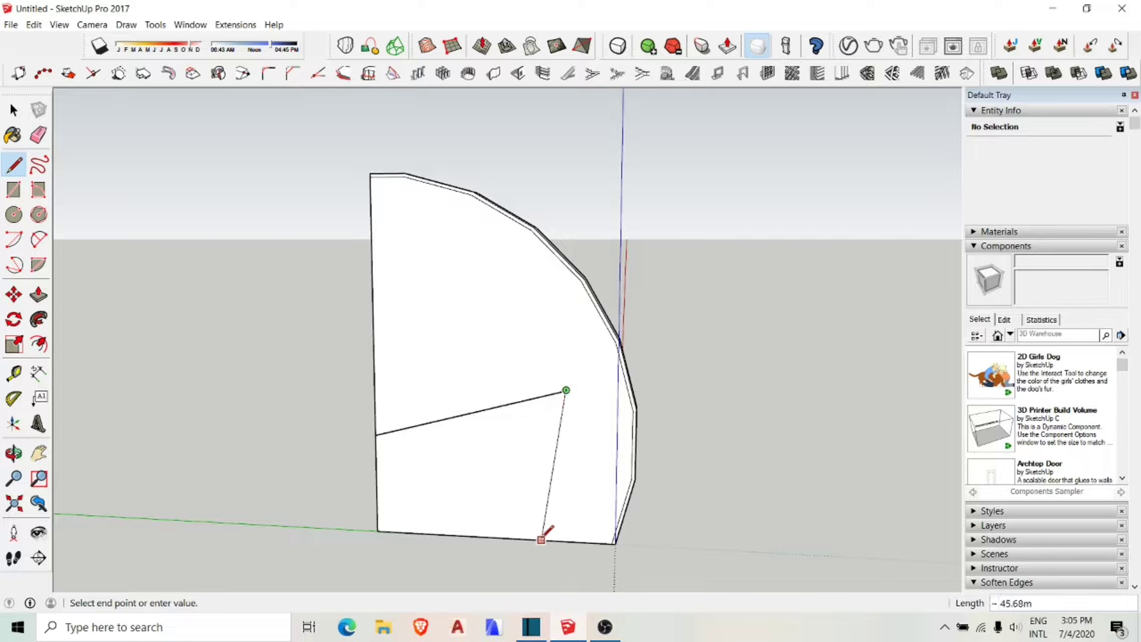
{"action": "left_click", "coordinate": [541, 540]}
{"action": "mouse_move", "coordinate": [541, 540]}
{"action": "middle_mouse_down"}
{"action": "mouse_move", "coordinate": [543, 451]}
{"action": "mouse_move", "coordinate": [381, 517]}
{"action": "middle_mouse_up"}
Push/Pull the lower face in by the previous depth.
{"action": "key", "text": "space"}
{"action": "key", "text": "p"}
{"action": "double_click", "coordinate": [512, 468]}
{"action": "key", "text": "space"}
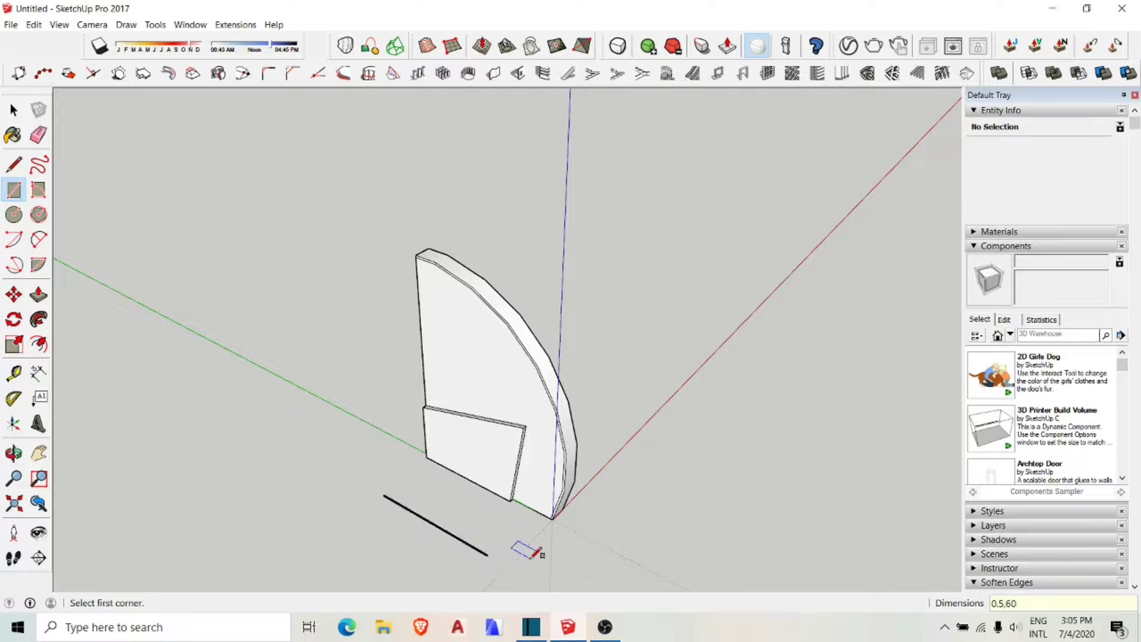
Bring the bar into position at the base of the slab.
{"action": "scroll", "coordinate": [487, 557], "scroll_direction": "up", "scroll_amount": 2}
{"action": "key", "text": "p"}
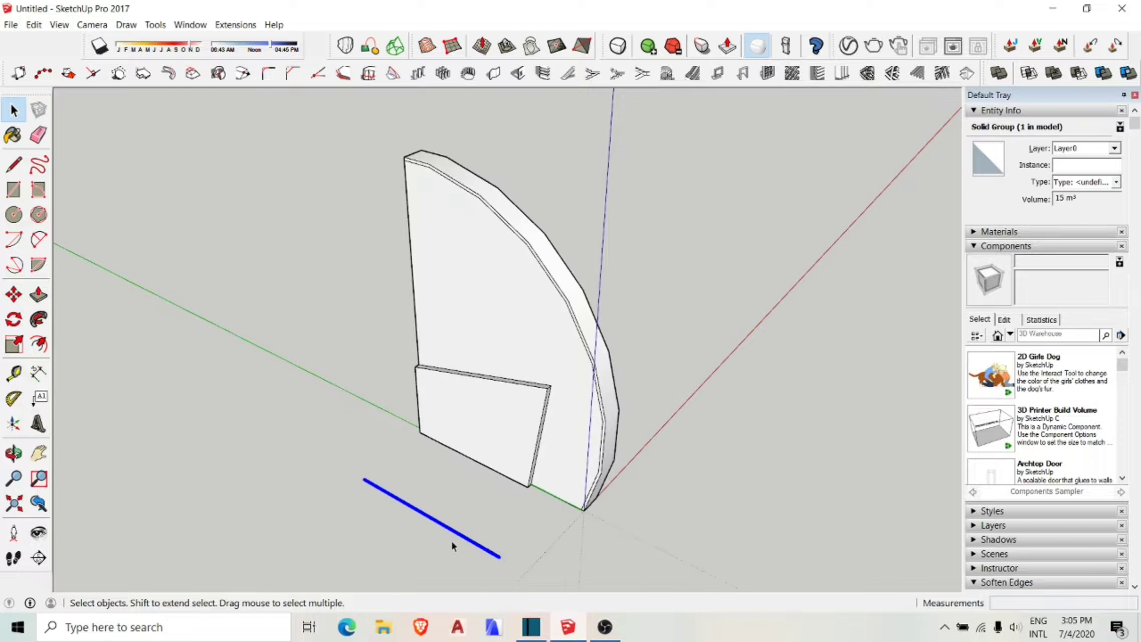
{"action": "scroll", "coordinate": [452, 539], "scroll_direction": "up", "scroll_amount": 3}
{"action": "key", "text": "m"}
{"action": "middle_click_drag", "start_coordinate": [619, 502], "coordinate": [264, 543]}
{"action": "key", "text": "space"}
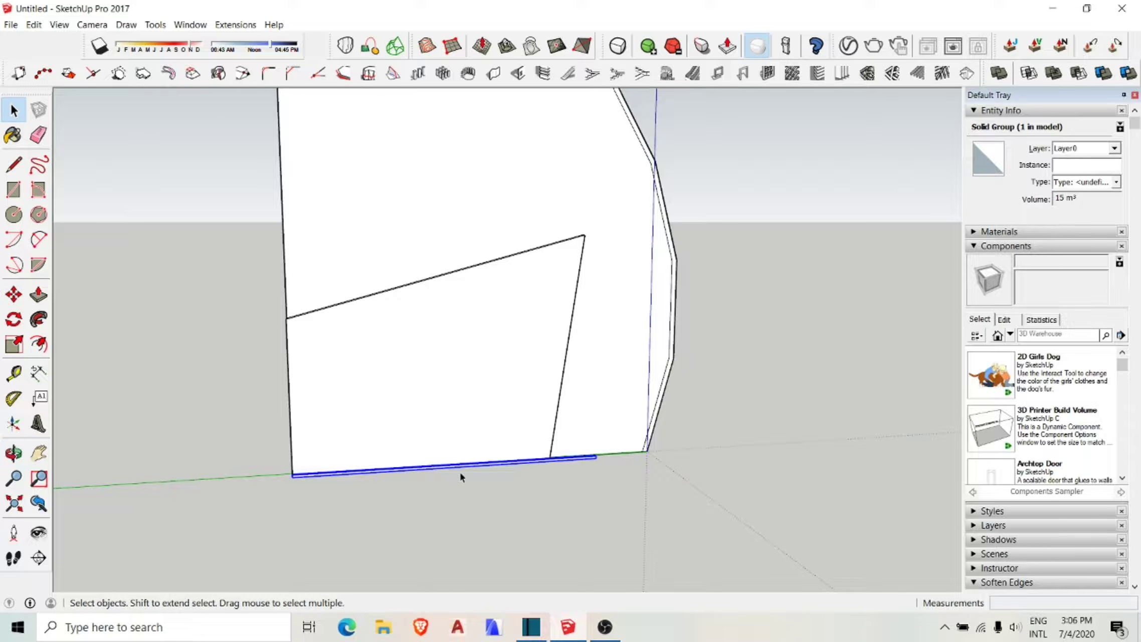
{"action": "middle_click_drag", "start_coordinate": [460, 469], "coordinate": [286, 135]}
Array the bar as 10 copies up the lower face with 1001bit Linear Array.
{"action": "left_click", "coordinate": [427, 72]}
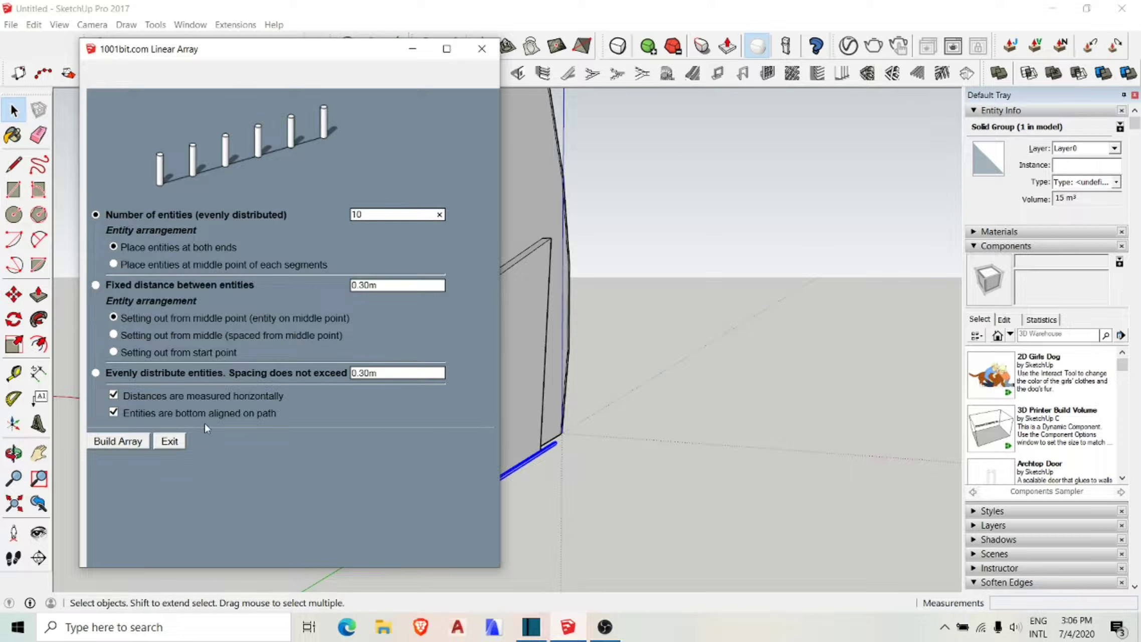
{"action": "left_click", "coordinate": [118, 441]}
{"action": "left_click", "coordinate": [435, 525]}
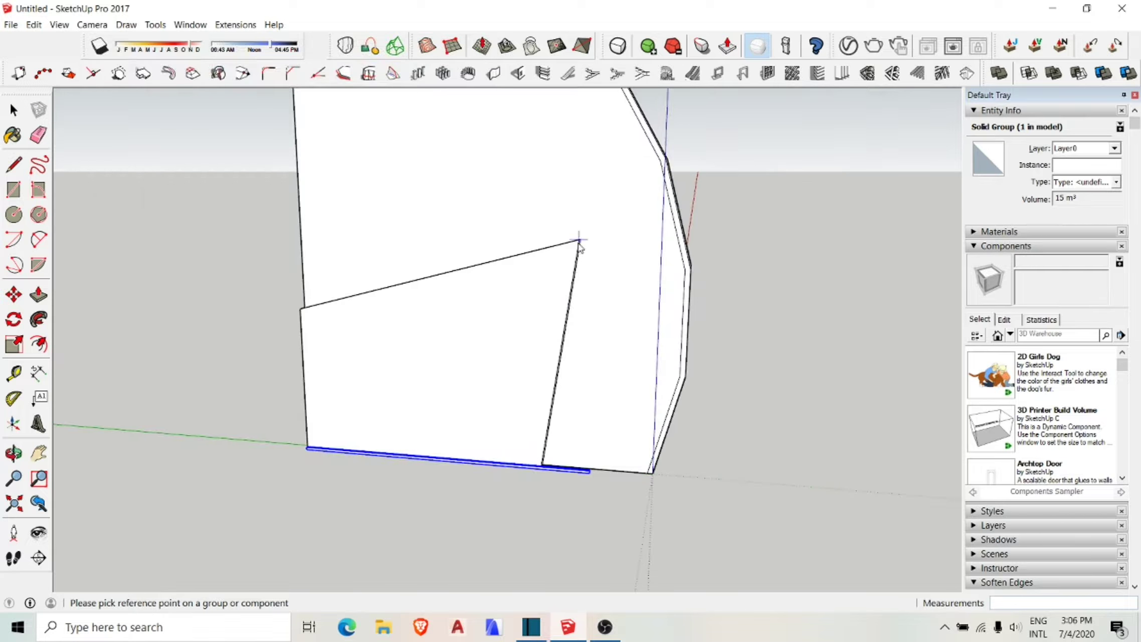
{"action": "left_click", "coordinate": [579, 240]}
{"action": "left_click", "coordinate": [576, 476]}
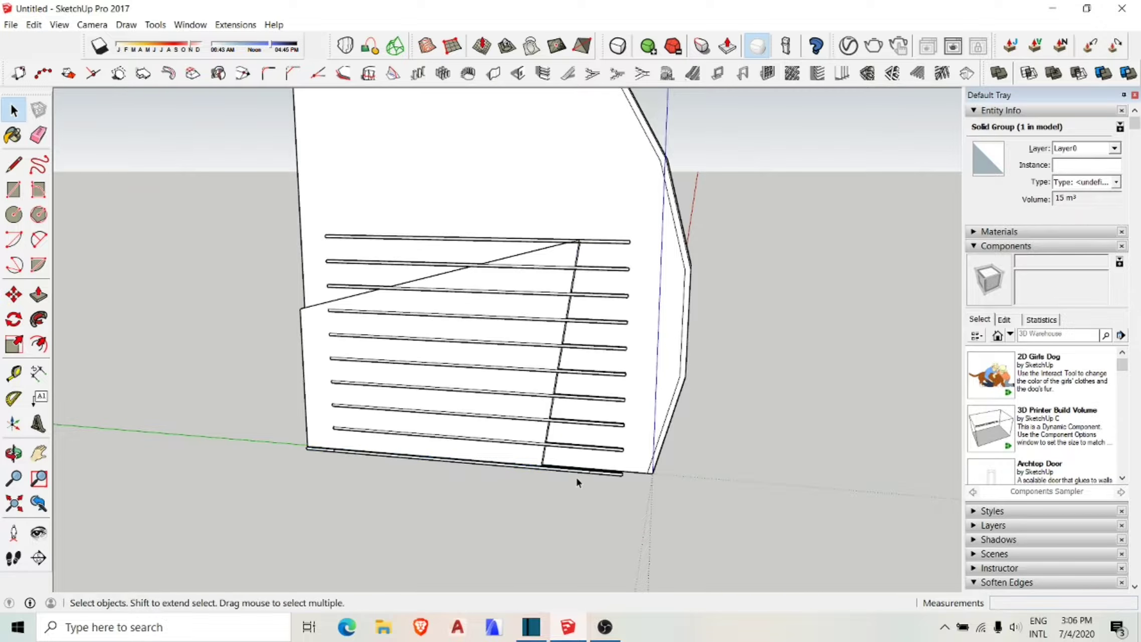
{"action": "middle_click_drag", "start_coordinate": [575, 476], "coordinate": [304, 424]}
{"action": "key", "text": "space"}
{"action": "key", "text": "ctrl+a"}
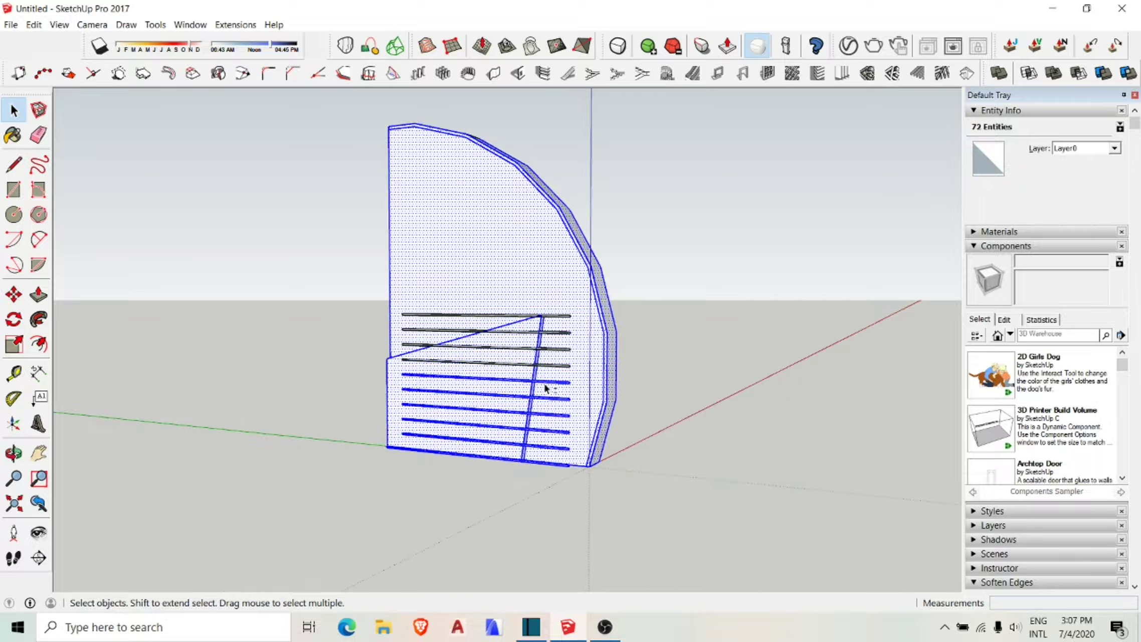
Move the arrayed bars onto the wall.
{"action": "left_click", "coordinate": [562, 496]}
{"action": "scroll", "coordinate": [562, 496], "scroll_direction": "up", "scroll_amount": 5}
{"action": "key", "text": "m"}
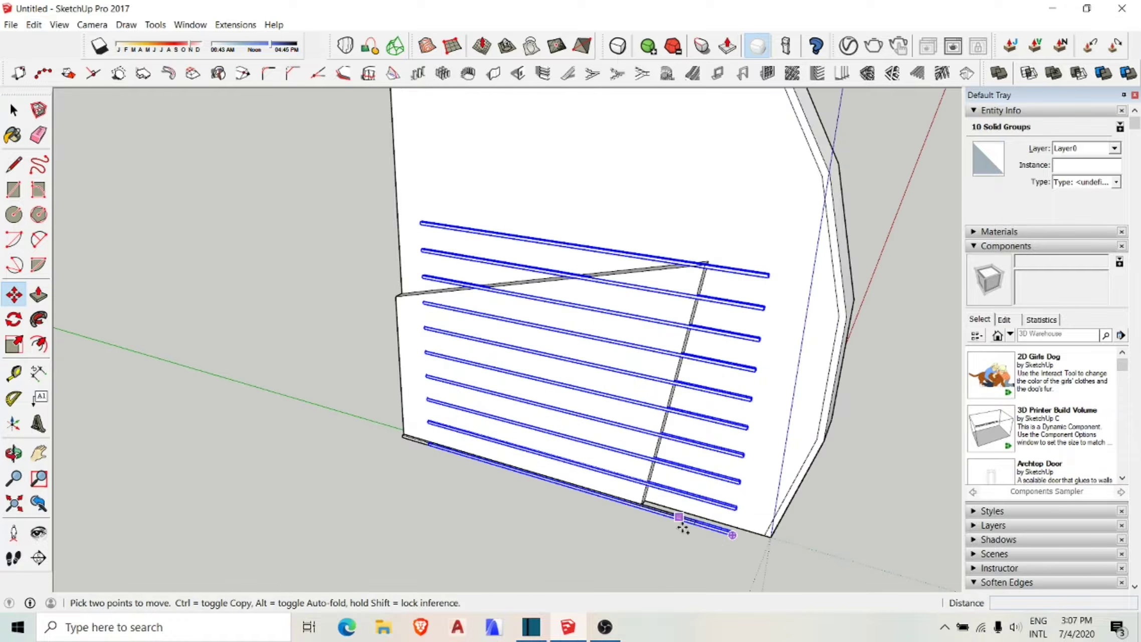
{"action": "left_click", "coordinate": [410, 444]}
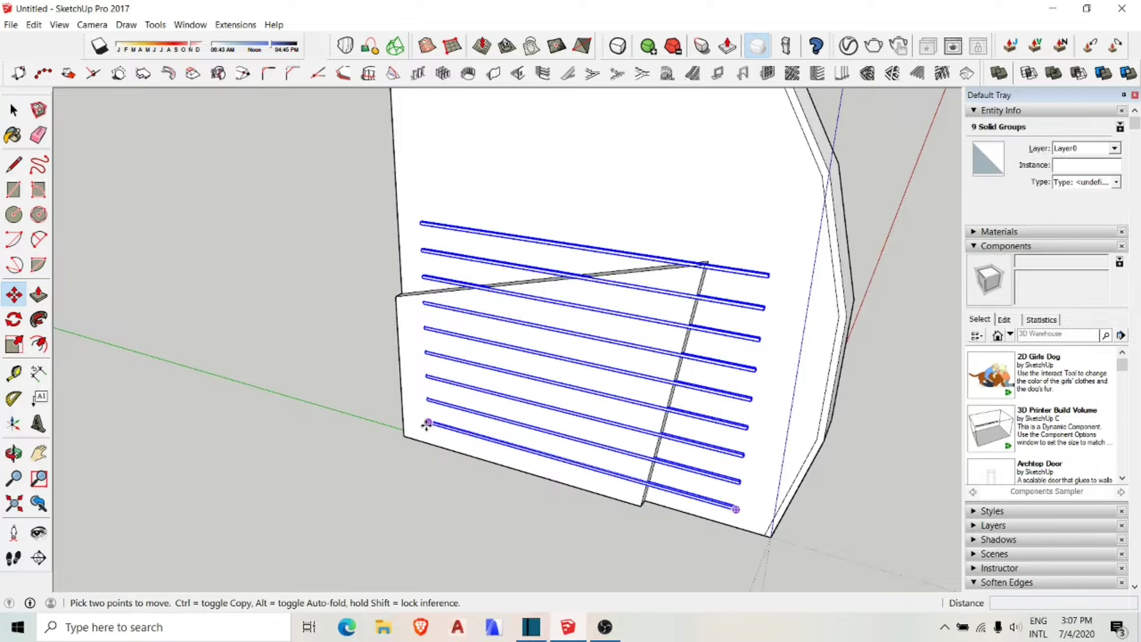
{"action": "mouse_move", "coordinate": [409, 444]}
{"action": "middle_mouse_down"}
{"action": "mouse_move", "coordinate": [543, 460]}
{"action": "mouse_move", "coordinate": [425, 449]}
{"action": "middle_mouse_up"}
{"action": "left_click", "coordinate": [505, 308]}
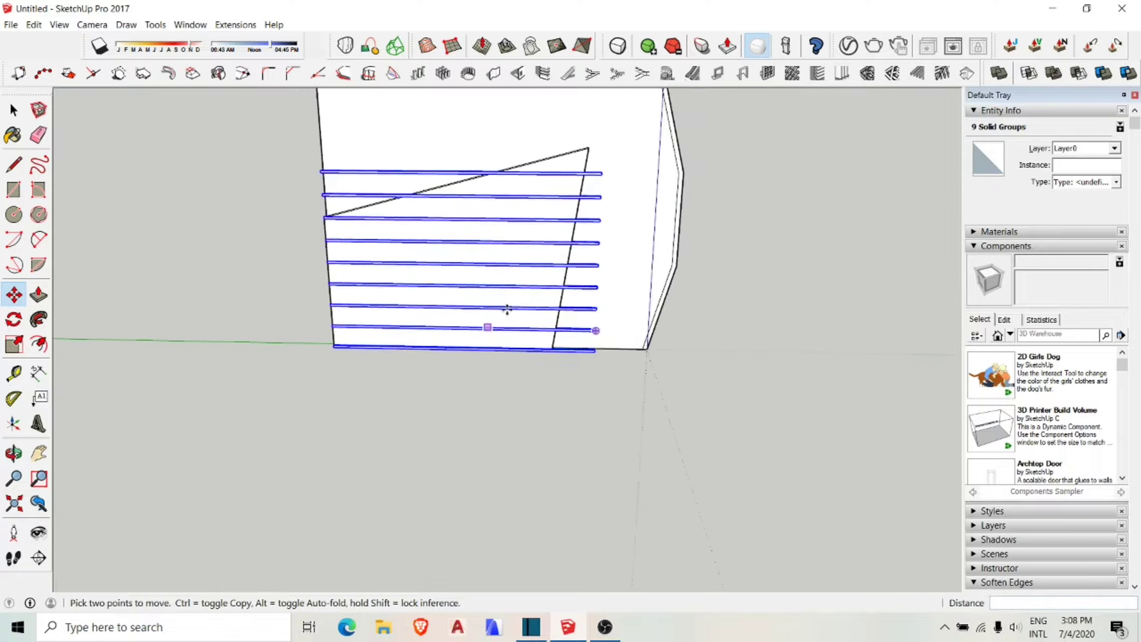
{"action": "key", "text": "space"}
{"action": "middle_click_drag", "start_coordinate": [273, 257], "coordinate": [649, 264]}
Scale the nine louver bars shorter to fit the lower section.
{"action": "left_click_drag", "start_coordinate": [648, 263], "coordinate": [647, 501]}
{"action": "scroll", "coordinate": [647, 404], "scroll_direction": "up", "scroll_amount": 3}
{"action": "key", "text": "s"}
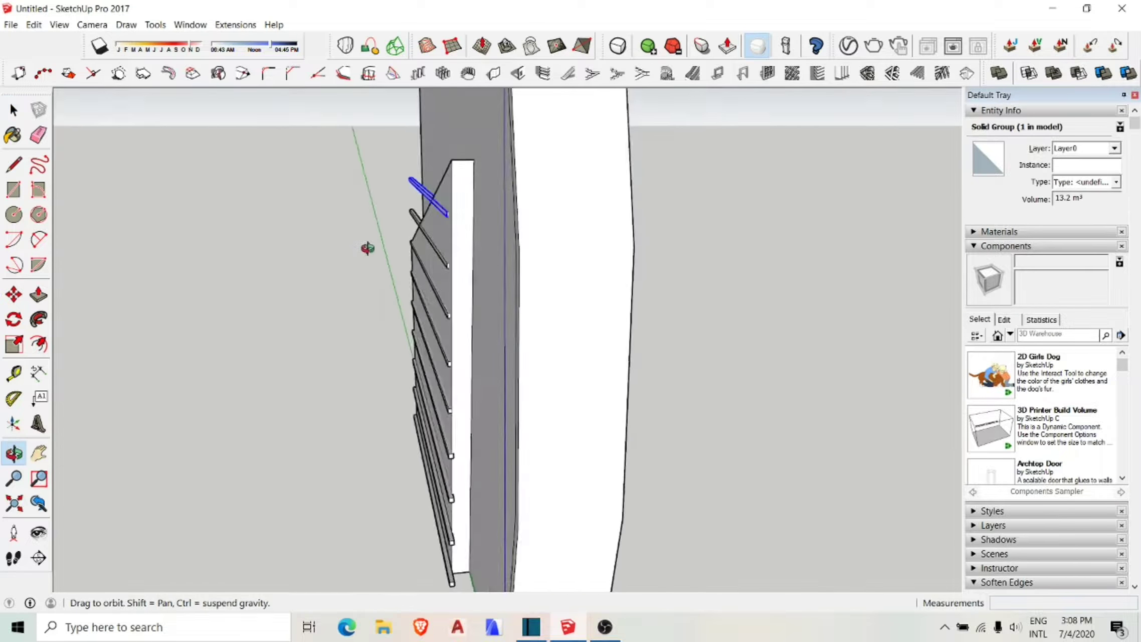
{"action": "middle_click_drag", "start_coordinate": [582, 393], "coordinate": [422, 224]}
{"action": "left_click", "coordinate": [532, 280]}
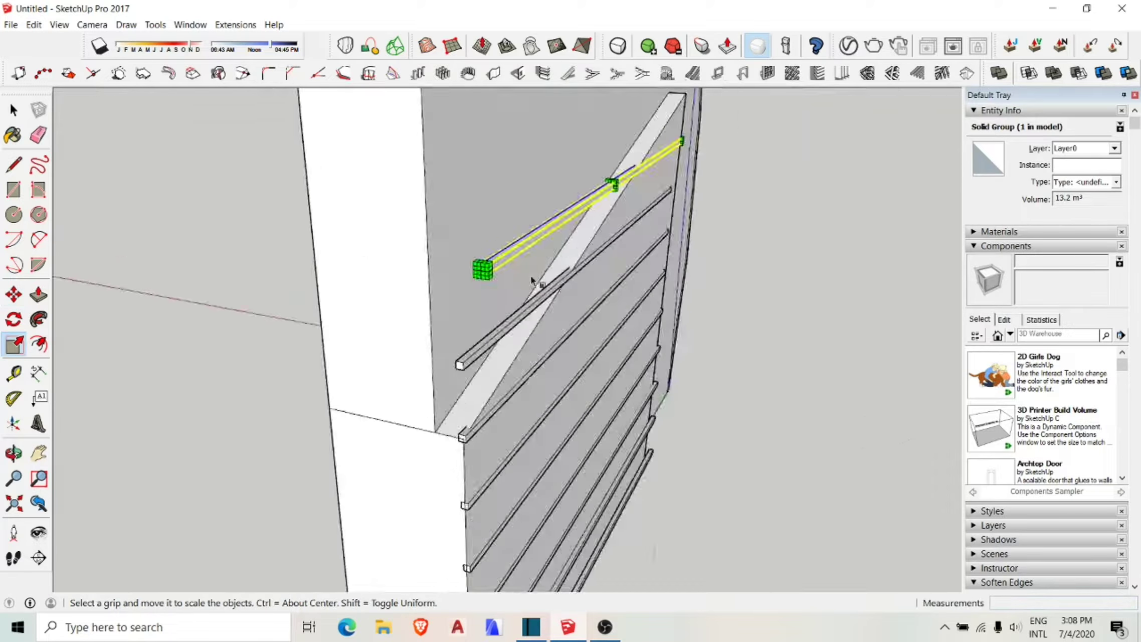
{"action": "key", "text": "space"}
Realign the bottom bar into line with the other louvers.
{"action": "mouse_move", "coordinate": [531, 280]}
{"action": "middle_mouse_down"}
{"action": "mouse_move", "coordinate": [700, 191]}
{"action": "mouse_move", "coordinate": [642, 275]}
{"action": "middle_mouse_up"}
{"action": "key", "text": "m"}
{"action": "mouse_move", "coordinate": [528, 326]}
{"action": "middle_mouse_down"}
{"action": "mouse_move", "coordinate": [486, 268]}
{"action": "mouse_move", "coordinate": [538, 326]}
{"action": "mouse_move", "coordinate": [570, 313]}
{"action": "mouse_move", "coordinate": [458, 331]}
{"action": "mouse_move", "coordinate": [863, 319]}
{"action": "mouse_move", "coordinate": [153, 316]}
{"action": "mouse_move", "coordinate": [588, 445]}
{"action": "mouse_move", "coordinate": [590, 495]}
{"action": "middle_mouse_up"}
{"action": "key", "text": "space"}
{"action": "key", "text": "m"}
{"action": "key", "text": "s"}
{"action": "key", "text": "space"}
{"action": "left_click", "coordinate": [589, 495]}
{"action": "key", "text": "s"}
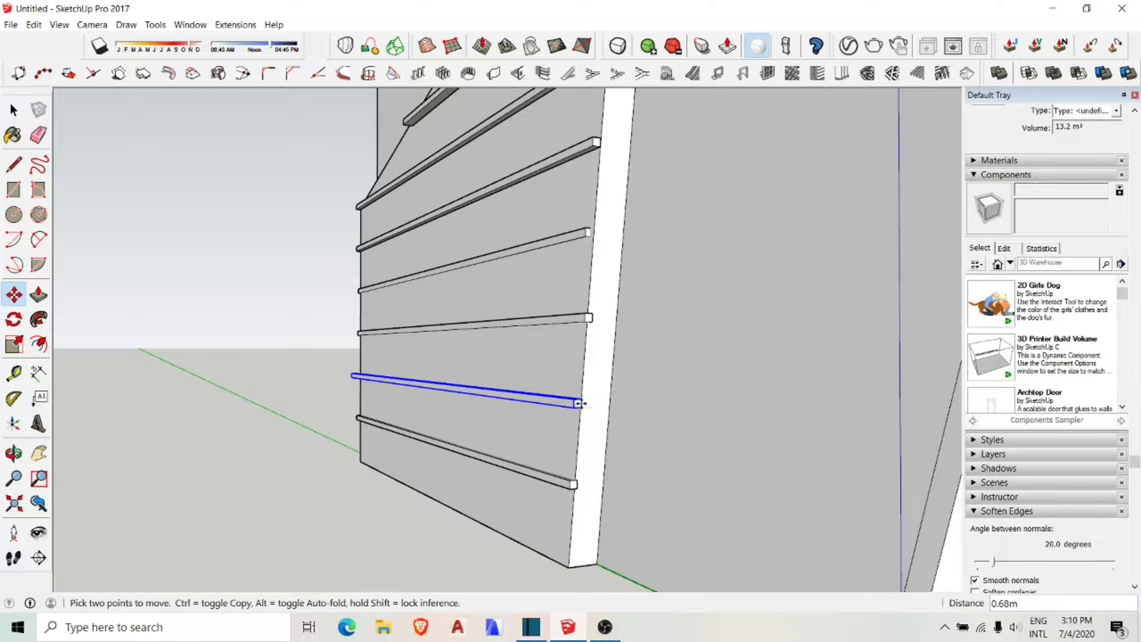
{"action": "mouse_move", "coordinate": [581, 403]}
{"action": "middle_mouse_down"}
{"action": "mouse_move", "coordinate": [491, 367]}
{"action": "mouse_move", "coordinate": [741, 400]}
{"action": "mouse_move", "coordinate": [451, 351]}
{"action": "middle_mouse_up"}
{"action": "key", "text": "space"}
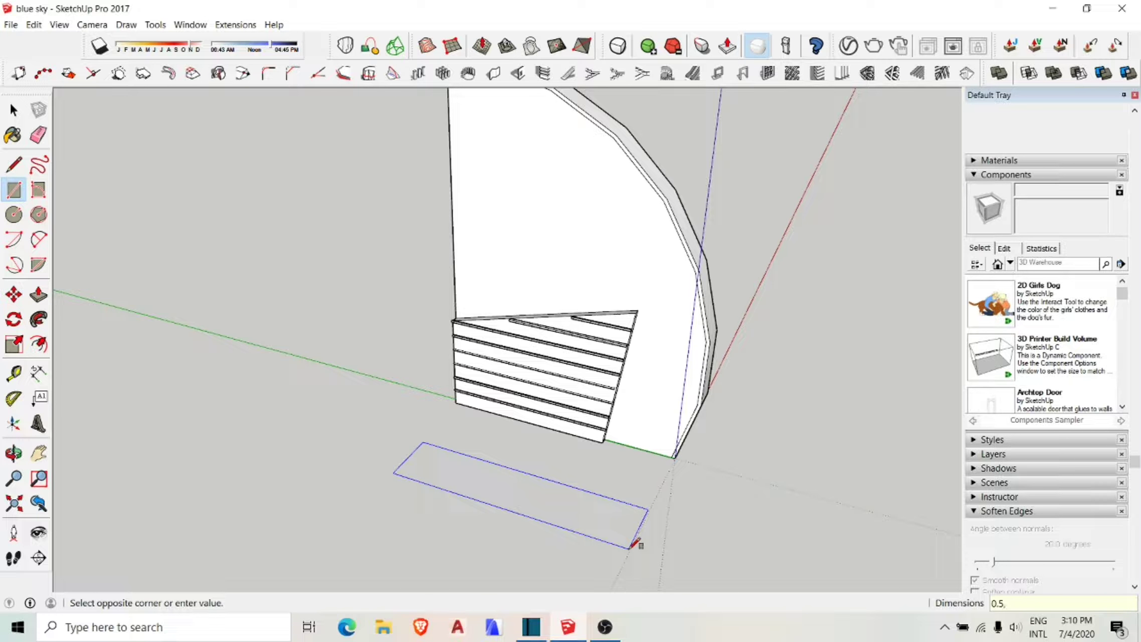
Group the new bar and place it against the wall.
{"action": "right_click", "coordinate": [600, 499]}
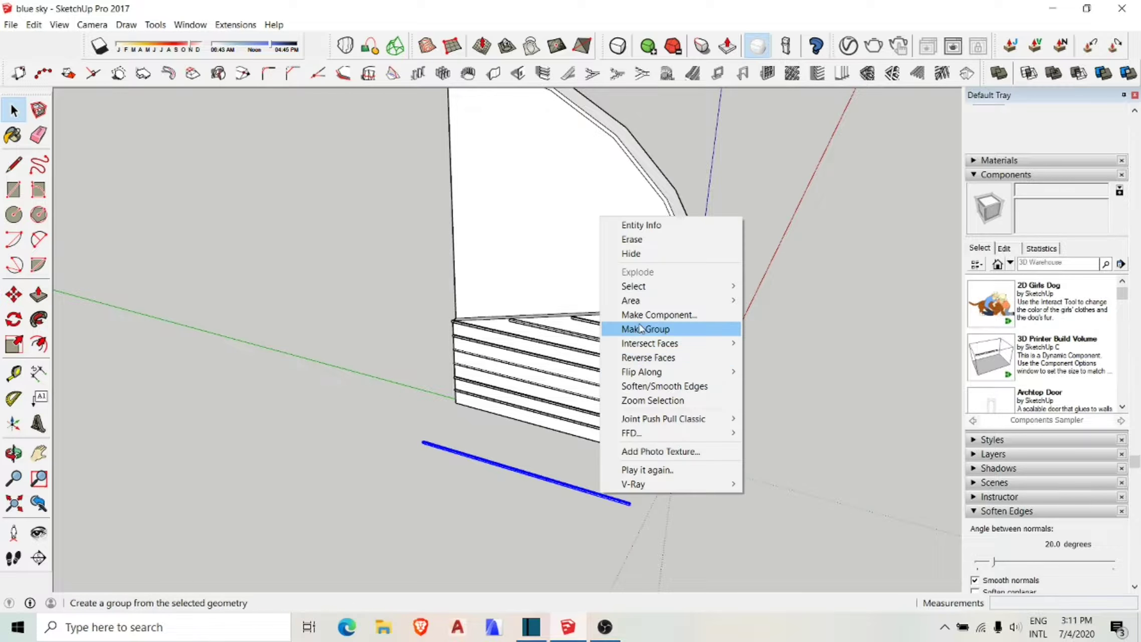
{"action": "left_click", "coordinate": [635, 329]}
{"action": "middle_click_drag", "start_coordinate": [634, 329], "coordinate": [560, 497]}
{"action": "mouse_move", "coordinate": [468, 464]}
{"action": "middle_mouse_down"}
{"action": "mouse_move", "coordinate": [536, 471]}
{"action": "mouse_move", "coordinate": [487, 425]}
{"action": "middle_mouse_up"}
{"action": "key", "text": "m"}
{"action": "left_click", "coordinate": [506, 422]}
Array the rail up the wing face with the Linear Array tool.
{"action": "left_click", "coordinate": [289, 398]}
{"action": "middle_click_drag", "start_coordinate": [288, 399], "coordinate": [362, 387], "text": "shift"}
{"action": "scroll", "coordinate": [471, 507], "scroll_direction": "up", "scroll_amount": 5}
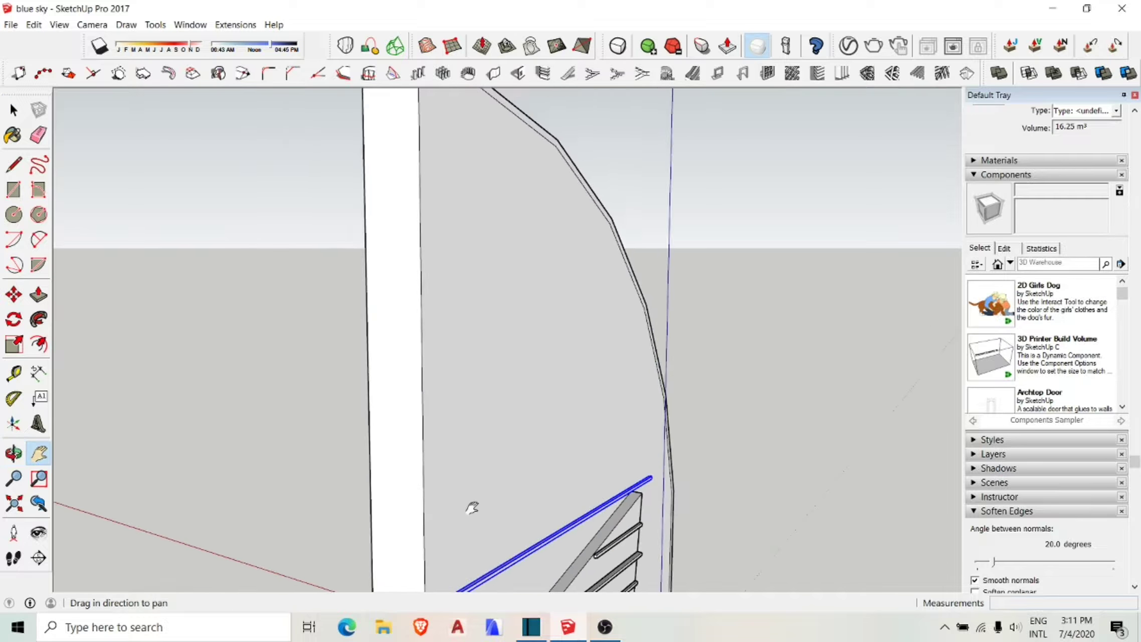
{"action": "left_click", "coordinate": [118, 441]}
{"action": "mouse_move", "coordinate": [421, 582]}
{"action": "middle_mouse_down"}
{"action": "mouse_move", "coordinate": [571, 527]}
{"action": "mouse_move", "coordinate": [528, 413]}
{"action": "mouse_move", "coordinate": [395, 262]}
{"action": "middle_mouse_up"}
{"action": "key", "text": "space"}
Select the topmost short rails for scaling.
{"action": "left_click_drag", "start_coordinate": [608, 251], "coordinate": [579, 366]}
{"action": "middle_click_drag", "start_coordinate": [578, 366], "coordinate": [458, 331]}
{"action": "key", "text": "s"}
{"action": "scroll", "coordinate": [438, 281], "scroll_direction": "up", "scroll_amount": 3}
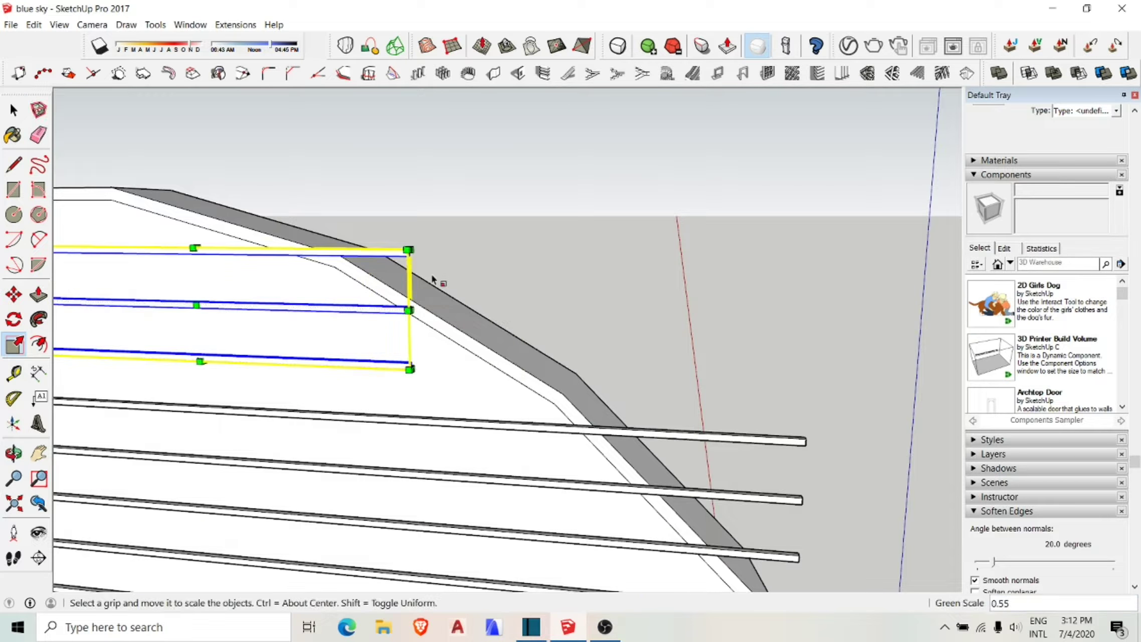
{"action": "key", "text": "space"}
{"action": "scroll", "coordinate": [405, 412], "scroll_direction": "up", "scroll_amount": 3}
{"action": "key", "text": "space"}
{"action": "scroll", "coordinate": [648, 334], "scroll_direction": "down", "scroll_amount": 3}
{"action": "key", "text": "s"}
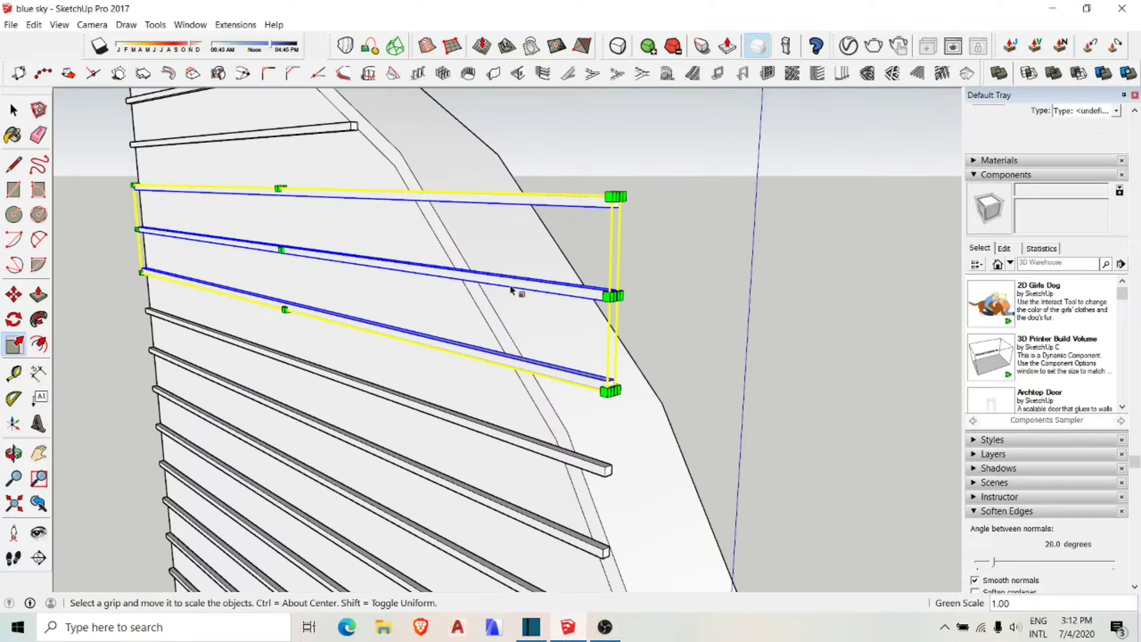
{"action": "key", "text": "space"}
{"action": "scroll", "coordinate": [639, 379], "scroll_direction": "up", "scroll_amount": 3}
{"action": "scroll", "coordinate": [639, 380], "scroll_direction": "down", "scroll_amount": 3}
Stretch a lower rail's end out to meet the curved edge.
{"action": "left_click", "coordinate": [627, 417]}
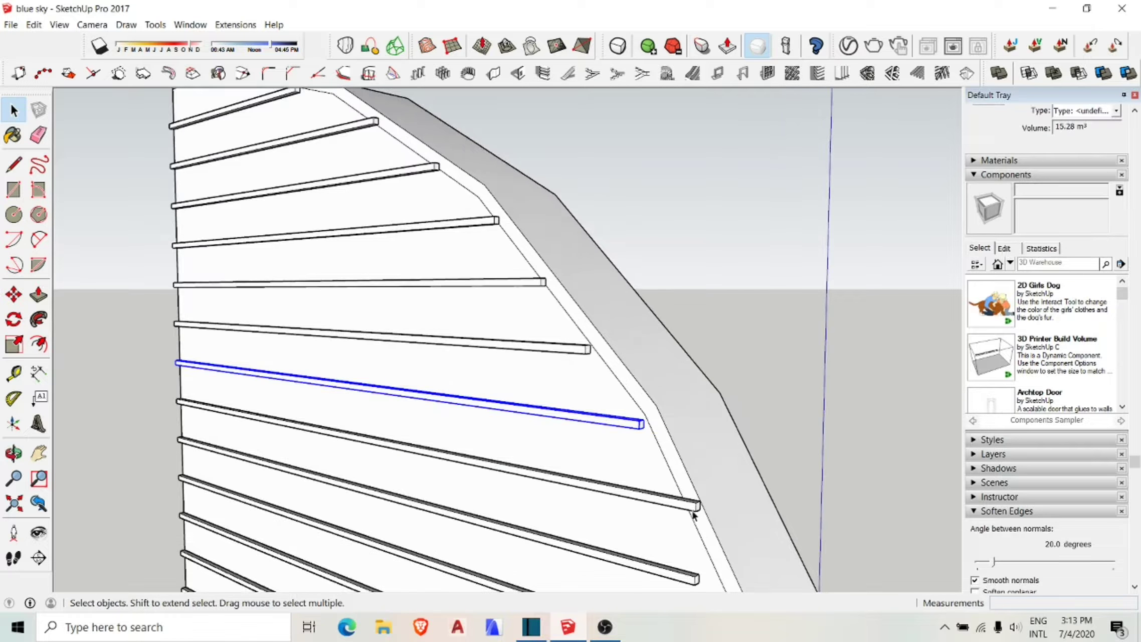
{"action": "key", "text": "s"}
{"action": "scroll", "coordinate": [692, 464], "scroll_direction": "up", "scroll_amount": 2}
{"action": "middle_click_drag", "start_coordinate": [665, 541], "coordinate": [567, 566]}
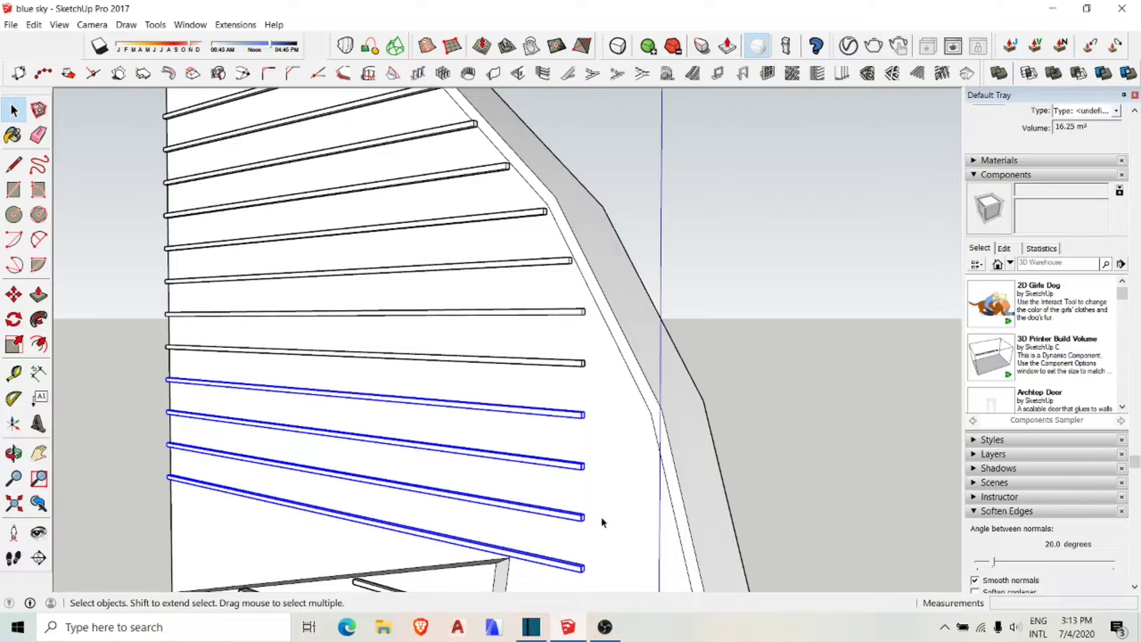
{"action": "middle_click_drag", "start_coordinate": [601, 523], "coordinate": [545, 412]}
{"action": "key", "text": "s"}
{"action": "left_click", "coordinate": [662, 380]}
{"action": "middle_click_drag", "start_coordinate": [654, 246], "coordinate": [547, 293]}
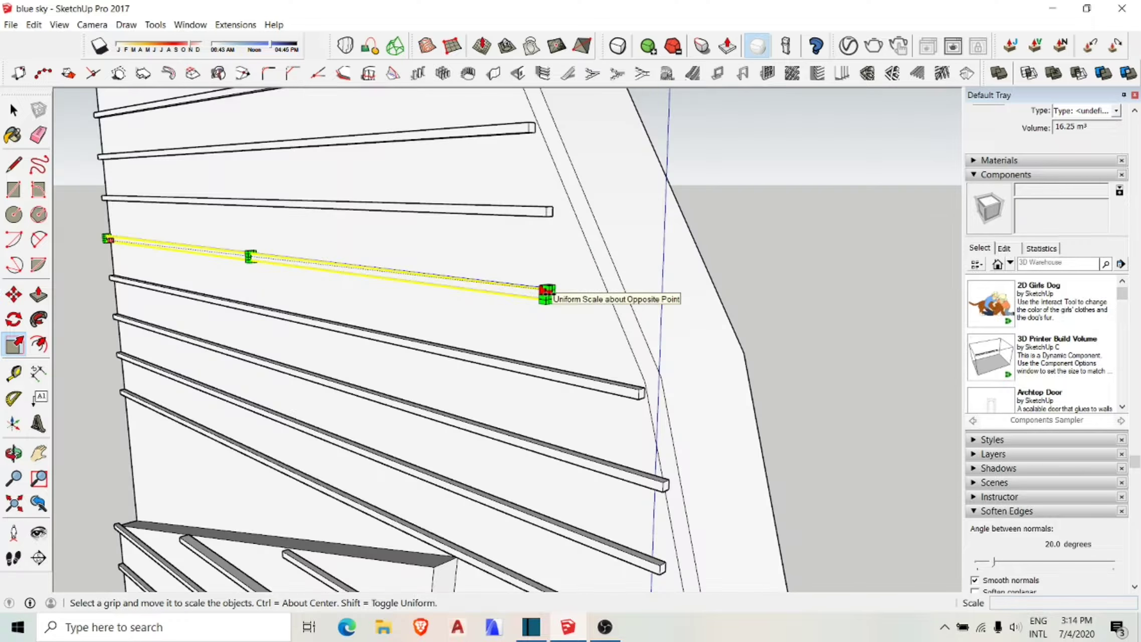
{"action": "left_click", "coordinate": [552, 216]}
{"action": "mouse_move", "coordinate": [576, 210]}
{"action": "middle_mouse_down"}
{"action": "mouse_move", "coordinate": [707, 346]}
{"action": "mouse_move", "coordinate": [489, 490]}
{"action": "middle_mouse_up"}
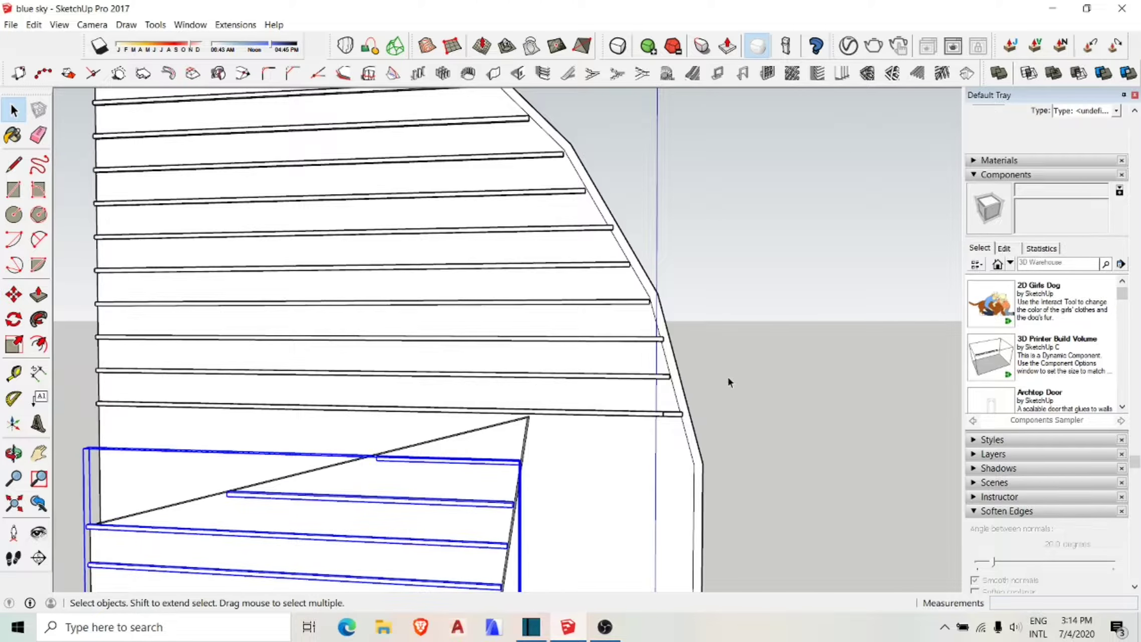
{"action": "scroll", "coordinate": [728, 382], "scroll_direction": "down", "scroll_amount": 3}
Paint the tower wing group with Translucent Glass Blue.
{"action": "key", "text": "b"}
{"action": "left_click", "coordinate": [591, 439]}
{"action": "key", "text": "space"}
{"action": "left_click", "coordinate": [506, 448]}
{"action": "scroll", "coordinate": [497, 436], "scroll_direction": "down", "scroll_amount": 2}
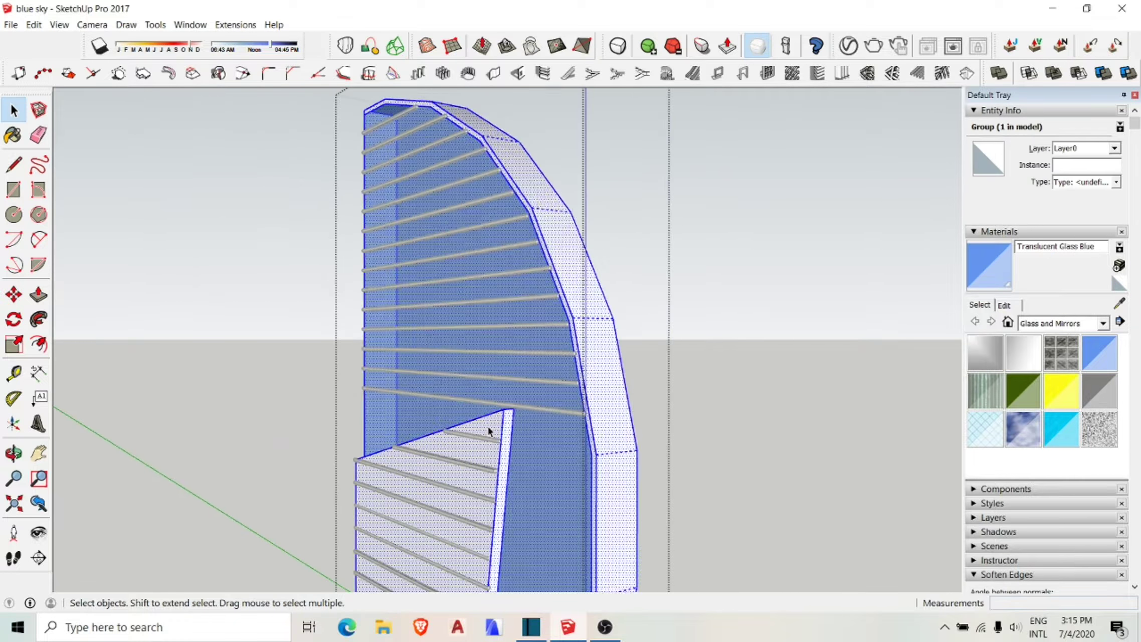
{"action": "middle_click_drag", "start_coordinate": [489, 428], "coordinate": [506, 415]}
Paste a copied rail and position it at the building's lower wedge.
{"action": "key", "text": "m"}
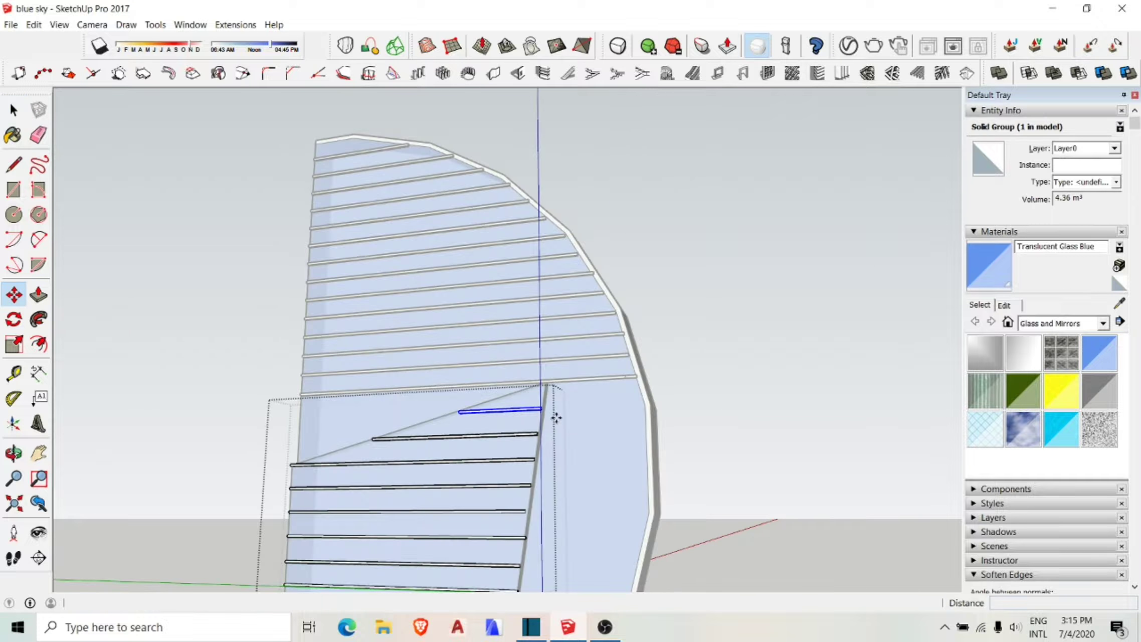
{"action": "key", "text": "ctrl+v"}
{"action": "scroll", "coordinate": [700, 384], "scroll_direction": "up", "scroll_amount": 5}
{"action": "key", "text": "s"}
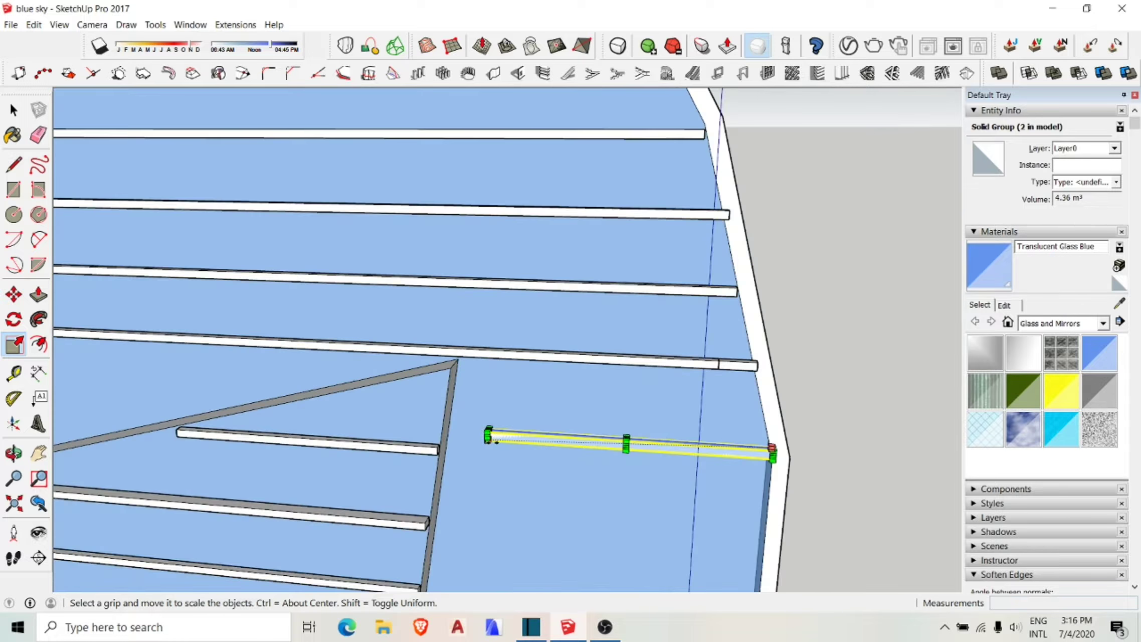
{"action": "key", "text": "m"}
{"action": "middle_click_drag", "start_coordinate": [802, 416], "coordinate": [908, 451]}
{"action": "scroll", "coordinate": [501, 408], "scroll_direction": "down", "scroll_amount": 3}
{"action": "scroll", "coordinate": [501, 408], "scroll_direction": "down", "scroll_amount": 2}
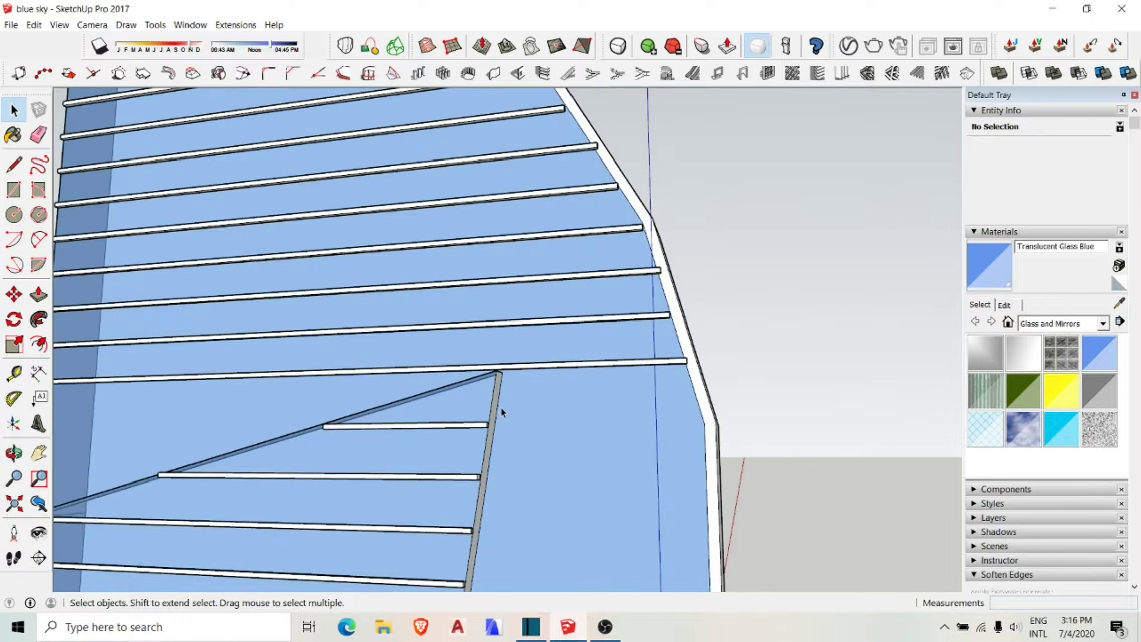
{"action": "mouse_move", "coordinate": [501, 408]}
{"action": "middle_mouse_down"}
{"action": "mouse_move", "coordinate": [569, 528]}
{"action": "mouse_move", "coordinate": [501, 476]}
{"action": "middle_mouse_up"}
{"action": "scroll", "coordinate": [568, 528], "scroll_direction": "up", "scroll_amount": 5}
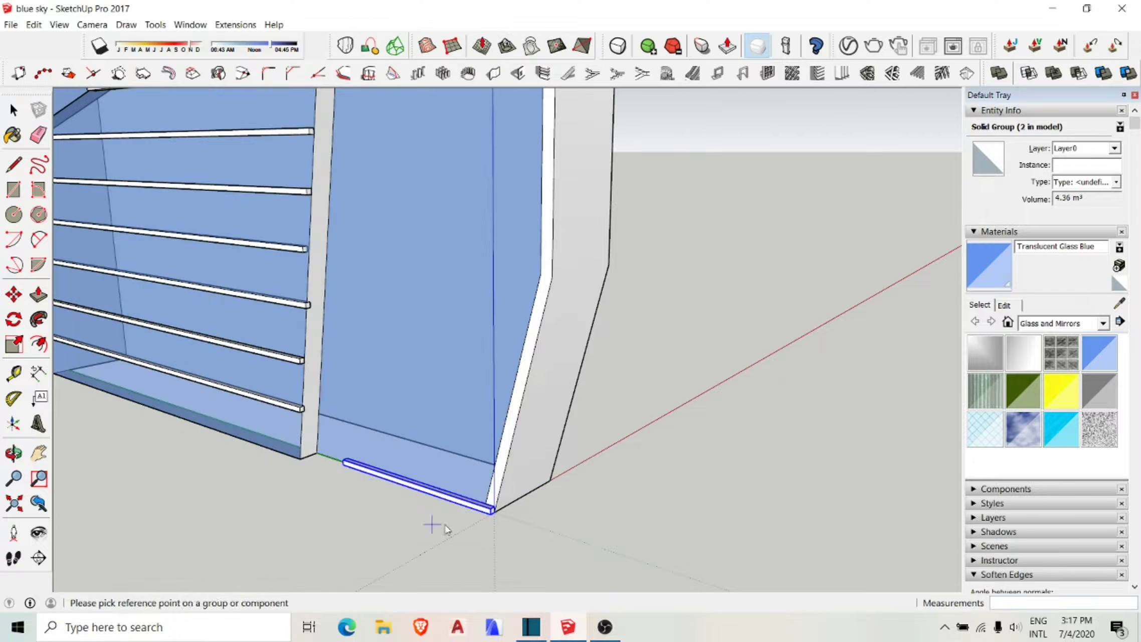
Resize a single bar on the lower wedge.
{"action": "mouse_move", "coordinate": [445, 529]}
{"action": "middle_mouse_down"}
{"action": "mouse_move", "coordinate": [448, 247]}
{"action": "mouse_move", "coordinate": [533, 319]}
{"action": "middle_mouse_up"}
{"action": "key", "text": "space"}
{"action": "scroll", "coordinate": [533, 318], "scroll_direction": "up", "scroll_amount": 5}
{"action": "left_click", "coordinate": [544, 242]}
{"action": "key", "text": "s"}
{"action": "scroll", "coordinate": [307, 246], "scroll_direction": "up", "scroll_amount": 2}
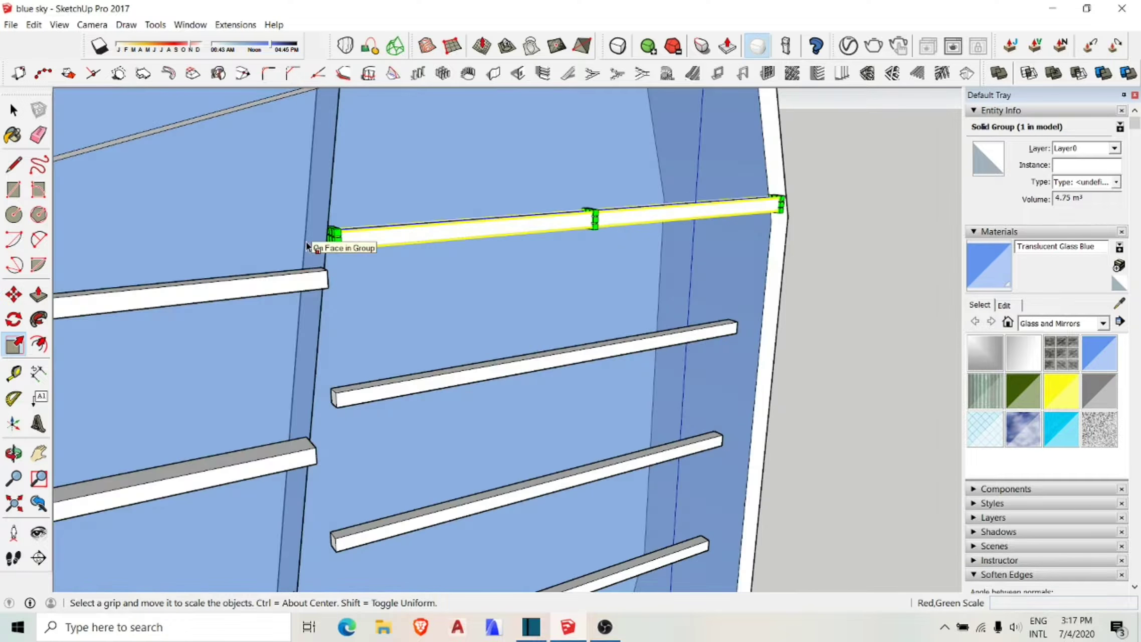
{"action": "scroll", "coordinate": [331, 401], "scroll_direction": "down", "scroll_amount": 3}
{"action": "key", "text": "space"}
Scale the three right-hand bars on the lower wedge.
{"action": "middle_click_drag", "start_coordinate": [681, 343], "coordinate": [740, 375]}
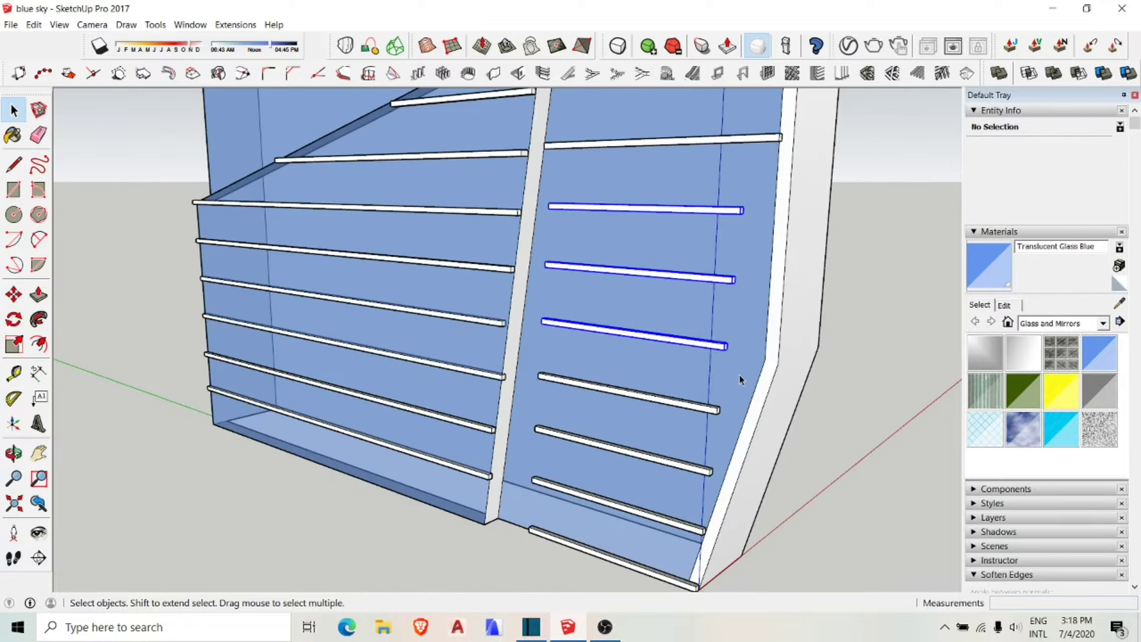
{"action": "left_click", "coordinate": [735, 445], "text": "shift"}
{"action": "key", "text": "s"}
{"action": "scroll", "coordinate": [616, 349], "scroll_direction": "down", "scroll_amount": 2}
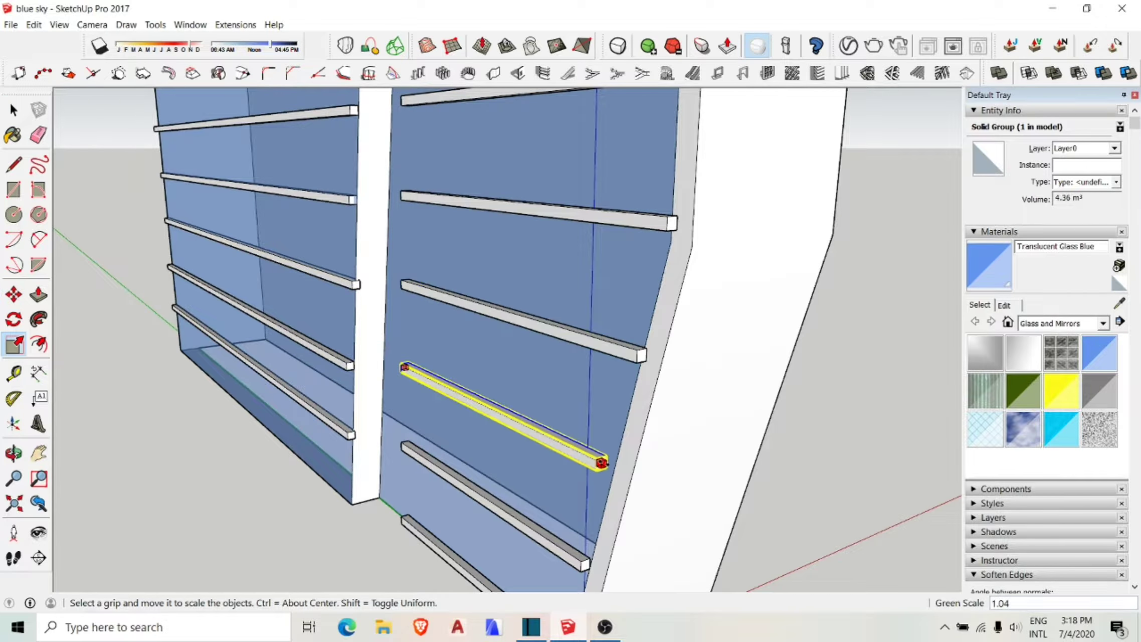
{"action": "key", "text": "space"}
{"action": "left_click", "coordinate": [530, 298], "text": "shift"}
{"action": "key", "text": "s"}
Reposition another wedge bar along the facade.
{"action": "key", "text": "o"}
{"action": "left_click_drag", "start_coordinate": [522, 479], "coordinate": [362, 420]}
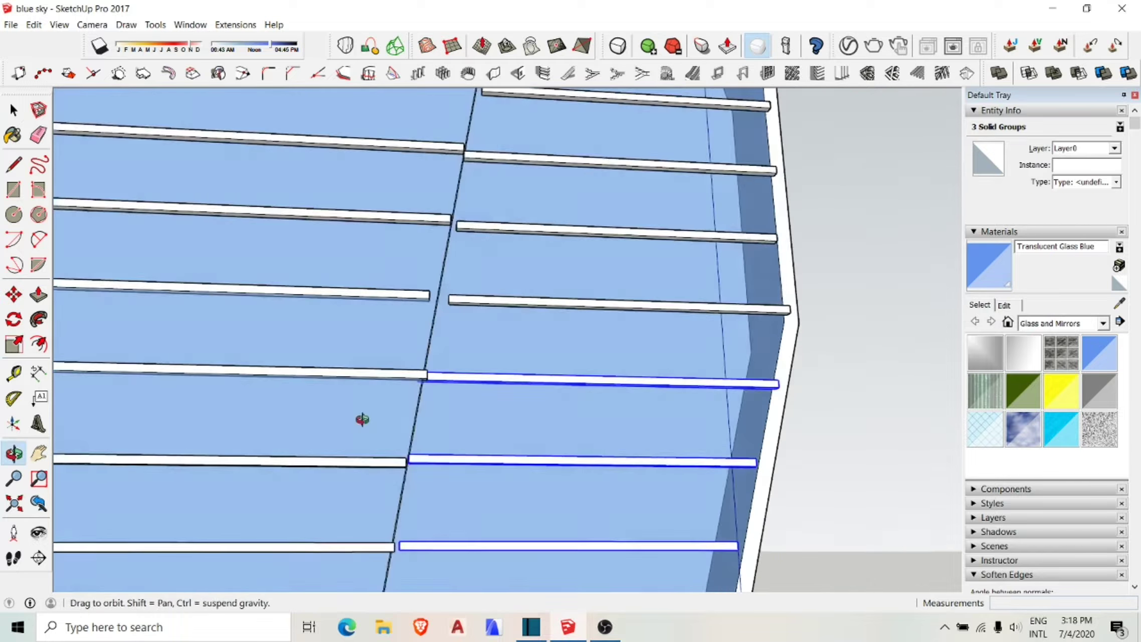
{"action": "key", "text": "s"}
{"action": "scroll", "coordinate": [496, 321], "scroll_direction": "down", "scroll_amount": 5}
{"action": "key", "text": "space"}
{"action": "left_click", "coordinate": [670, 464]}
{"action": "key", "text": "m"}
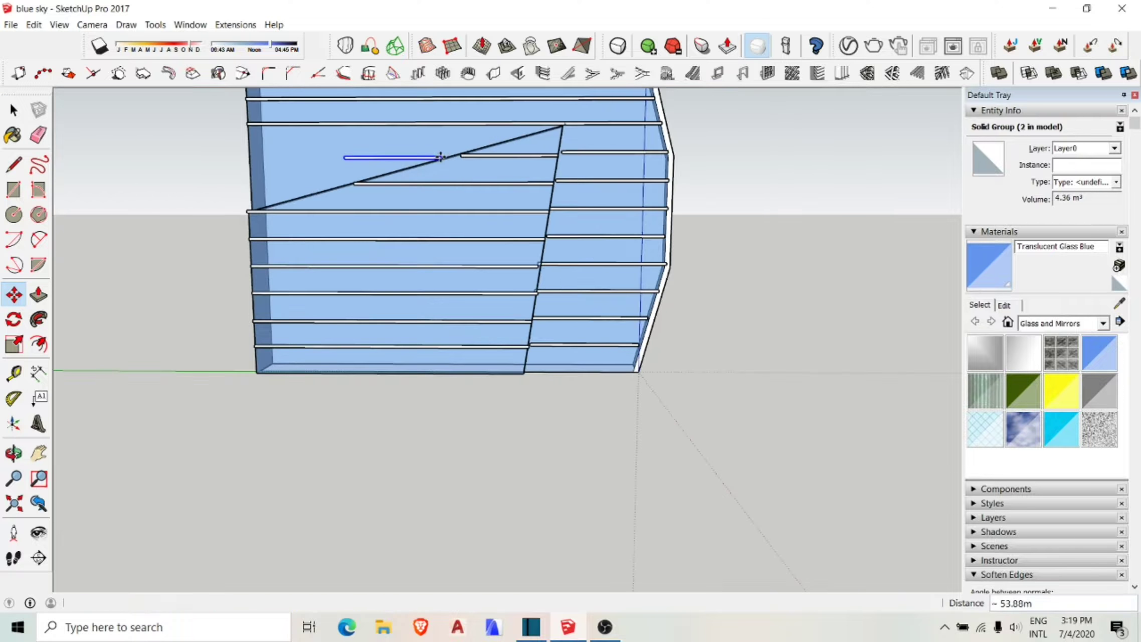
{"action": "mouse_move", "coordinate": [440, 157]}
{"action": "middle_mouse_down"}
{"action": "mouse_move", "coordinate": [464, 150]}
{"action": "mouse_move", "coordinate": [535, 191]}
{"action": "middle_mouse_up"}
{"action": "key", "text": "space"}
{"action": "mouse_move", "coordinate": [461, 236]}
{"action": "middle_mouse_down"}
{"action": "mouse_move", "coordinate": [370, 279]}
{"action": "mouse_move", "coordinate": [171, 188]}
{"action": "middle_mouse_up"}
Copy a bar and stretch it to span the glass between the edges.
{"action": "key", "text": "m"}
{"action": "left_click", "coordinate": [170, 188]}
{"action": "key", "text": "ctrl"}
{"action": "left_click", "coordinate": [402, 261]}
{"action": "key", "text": "m"}
{"action": "middle_click_drag", "start_coordinate": [401, 261], "coordinate": [122, 321]}
{"action": "key", "text": "space"}
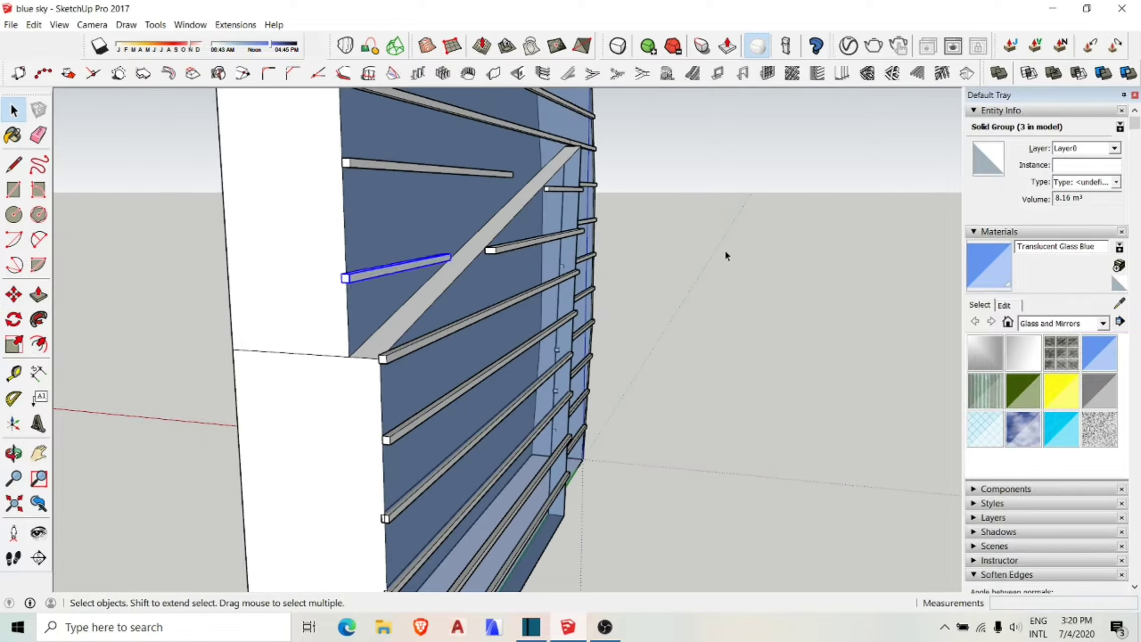
{"action": "middle_click_drag", "start_coordinate": [726, 252], "coordinate": [510, 214]}
{"action": "scroll", "coordinate": [206, 268], "scroll_direction": "up", "scroll_amount": 3}
{"action": "scroll", "coordinate": [204, 263], "scroll_direction": "down", "scroll_amount": 10}
{"action": "left_click", "coordinate": [350, 195]}
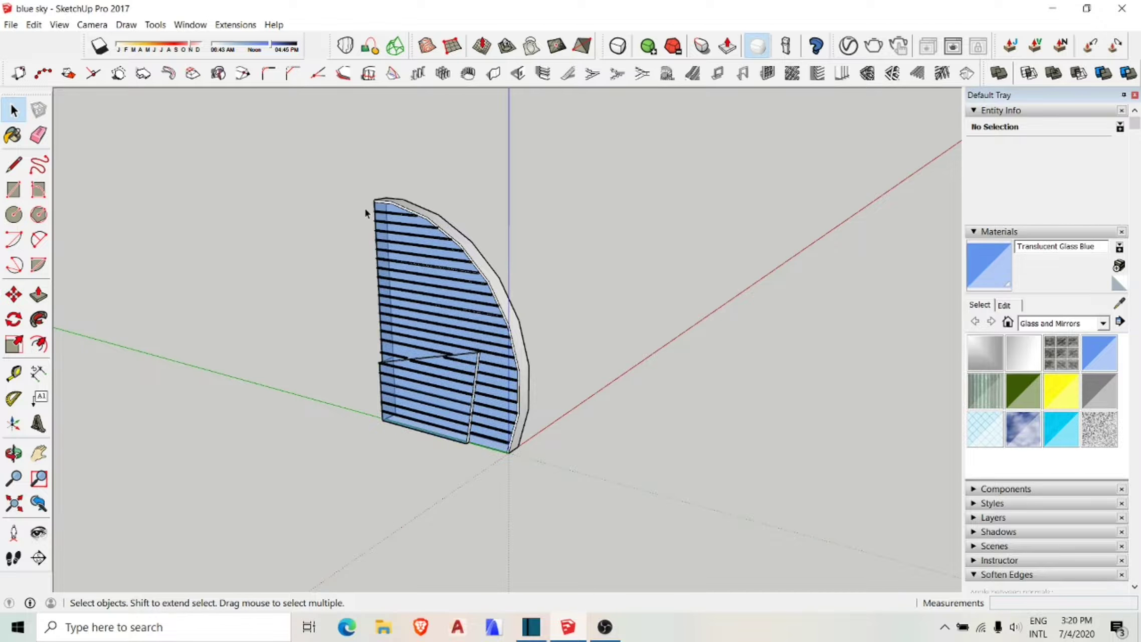
Select the tower wing group and open it for editing.
{"action": "right_click", "coordinate": [472, 399]}
{"action": "mouse_move", "coordinate": [509, 435]}
{"action": "middle_mouse_down"}
{"action": "mouse_move", "coordinate": [588, 267]}
{"action": "mouse_move", "coordinate": [328, 247]}
{"action": "middle_mouse_up"}
{"action": "left_click", "coordinate": [466, 301]}
{"action": "scroll", "coordinate": [556, 331], "scroll_direction": "up", "scroll_amount": 4}
{"action": "scroll", "coordinate": [475, 277], "scroll_direction": "up", "scroll_amount": 2}
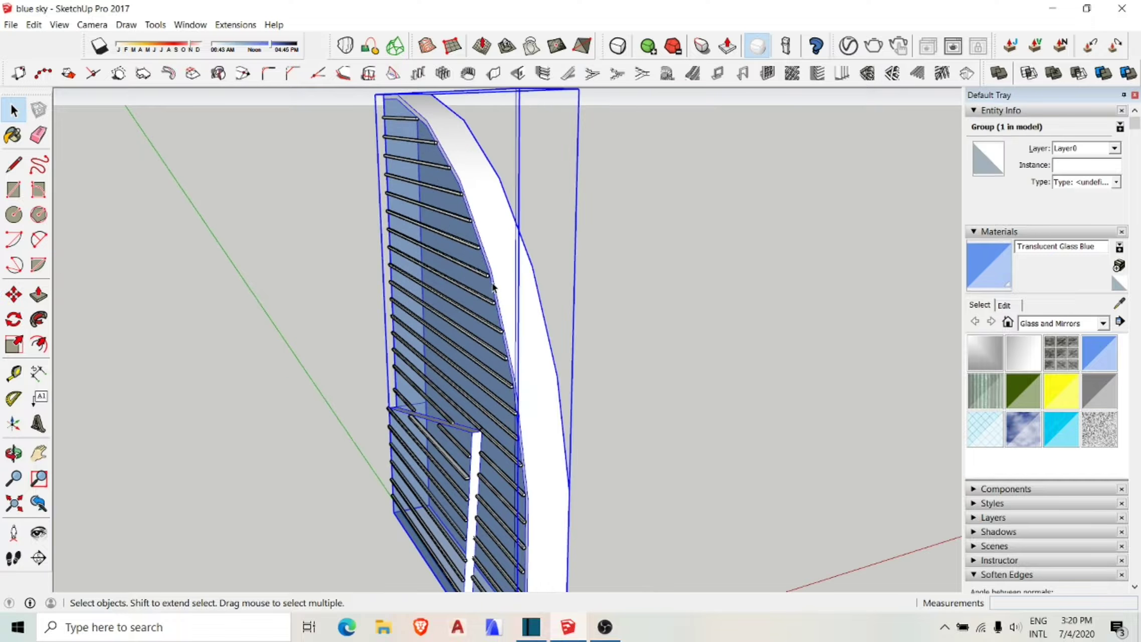
{"action": "double_click", "coordinate": [491, 291]}
Copy the wing's curved arc edge inward to form a rim band.
{"action": "key", "text": "m"}
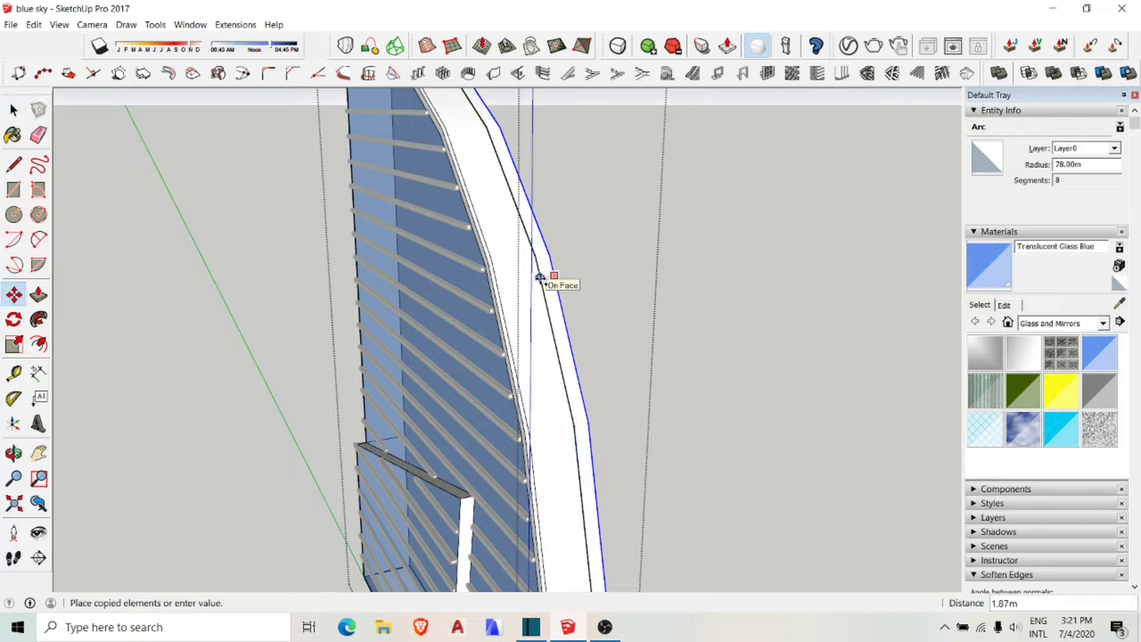
{"action": "scroll", "coordinate": [541, 283], "scroll_direction": "down", "scroll_amount": 5}
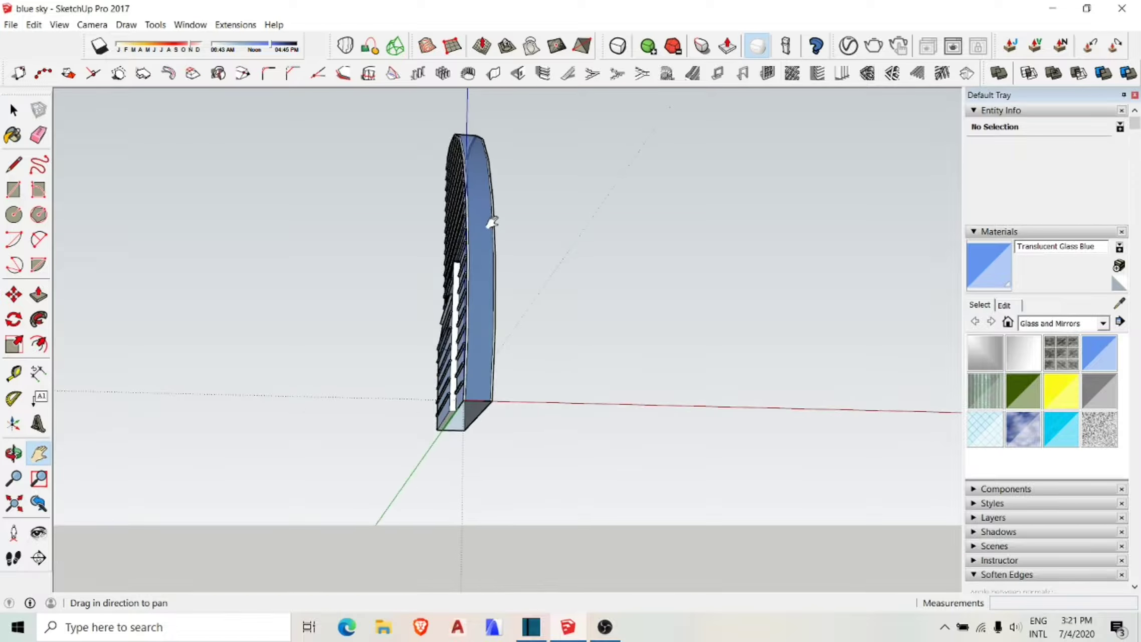
{"action": "mouse_move", "coordinate": [489, 224]}
{"action": "middle_mouse_down", "text": "shift"}
{"action": "mouse_move", "coordinate": [525, 304]}
{"action": "mouse_move", "coordinate": [501, 301]}
{"action": "middle_mouse_up", "text": "shift"}
{"action": "key", "text": "space"}
{"action": "left_click", "coordinate": [482, 385]}
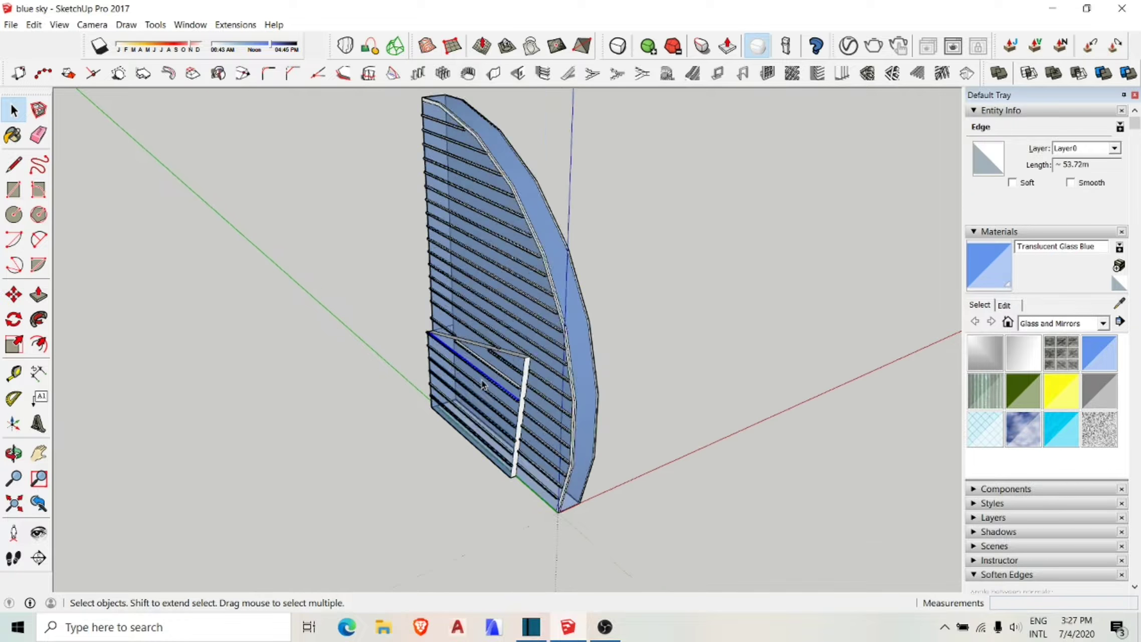
{"action": "middle_click_drag", "start_coordinate": [483, 385], "coordinate": [704, 297]}
Leave the wing group and select the whole wing with its guide points.
{"action": "triple_click", "coordinate": [566, 331]}
{"action": "right_click", "coordinate": [565, 331]}
{"action": "key", "text": "Escape"}
{"action": "right_click", "coordinate": [528, 255]}
{"action": "key", "text": "Escape"}
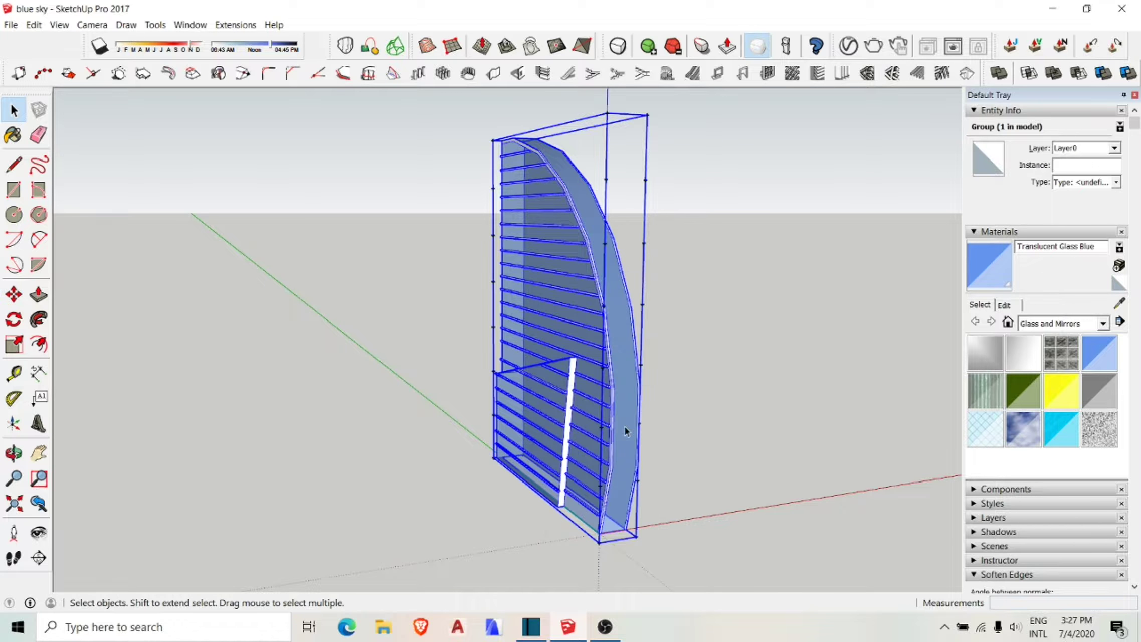
{"action": "middle_click_drag", "start_coordinate": [625, 426], "coordinate": [601, 467]}
{"action": "left_click", "coordinate": [597, 481]}
{"action": "type", "text": "4"}
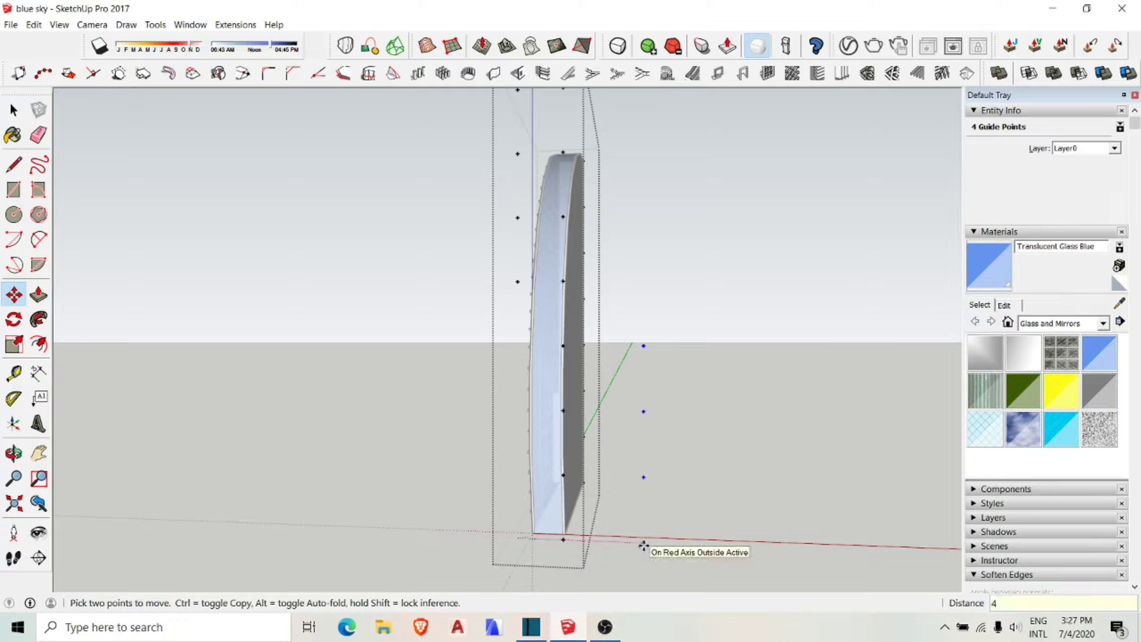
{"action": "middle_click_drag", "start_coordinate": [644, 546], "coordinate": [582, 503]}
{"action": "key", "text": "space"}
{"action": "left_click_drag", "start_coordinate": [608, 247], "coordinate": [581, 456]}
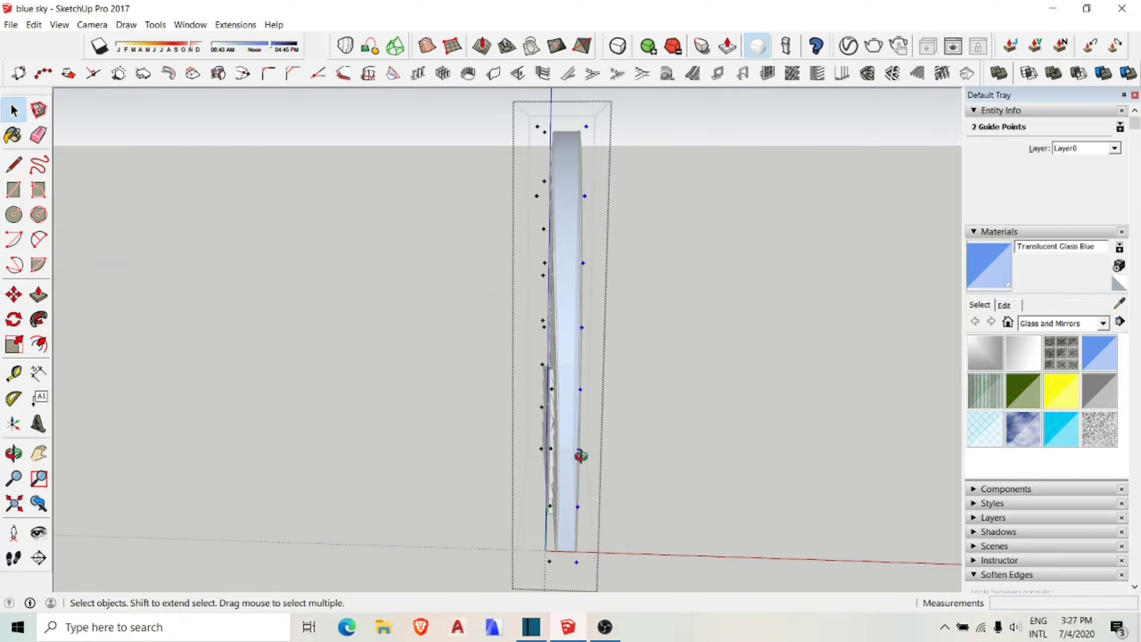
{"action": "key", "text": "s"}
{"action": "mouse_move", "coordinate": [580, 456]}
{"action": "middle_mouse_down"}
{"action": "mouse_move", "coordinate": [689, 255]}
{"action": "mouse_move", "coordinate": [551, 351]}
{"action": "middle_mouse_up"}
{"action": "key", "text": "space"}
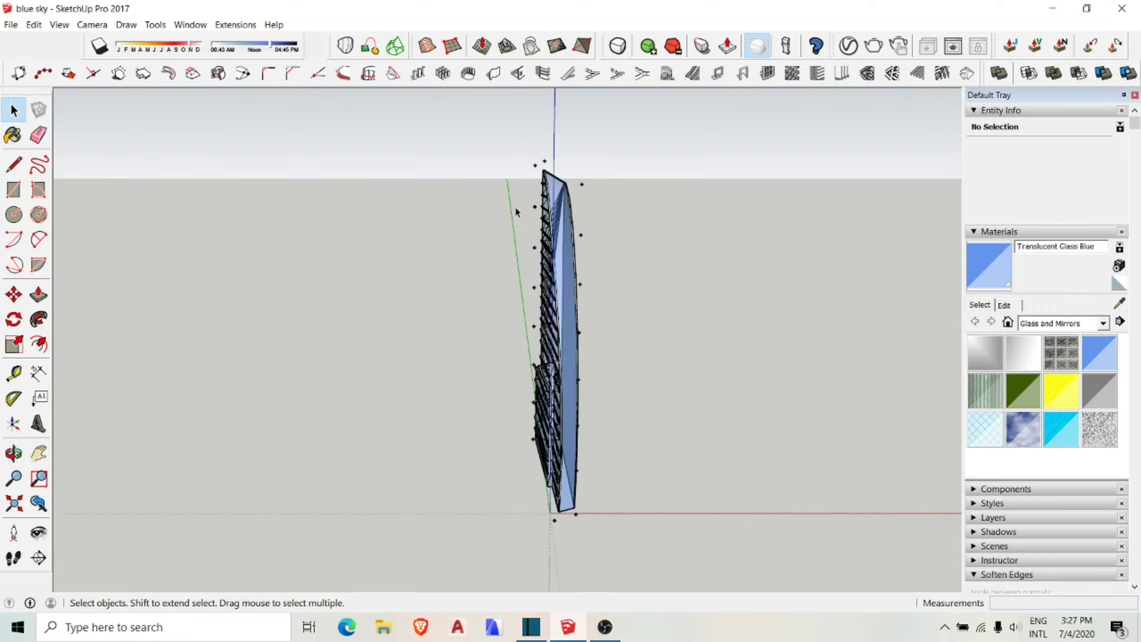
Copy the wing and flip the copy to pair back-to-back with the original.
{"action": "key", "text": "ctrl+a"}
{"action": "key", "text": "m"}
{"action": "left_click", "coordinate": [530, 517]}
{"action": "key", "text": "ctrl"}
{"action": "key", "text": "Return"}
{"action": "key", "text": "space"}
{"action": "mouse_move", "coordinate": [692, 485]}
{"action": "middle_mouse_down"}
{"action": "mouse_move", "coordinate": [549, 393]}
{"action": "mouse_move", "coordinate": [604, 268]}
{"action": "mouse_move", "coordinate": [568, 460]}
{"action": "mouse_move", "coordinate": [469, 275]}
{"action": "mouse_move", "coordinate": [633, 303]}
{"action": "middle_mouse_up"}
{"action": "key", "text": "p"}
{"action": "key", "text": "b"}
{"action": "key", "text": "space"}
{"action": "right_click", "coordinate": [633, 303]}
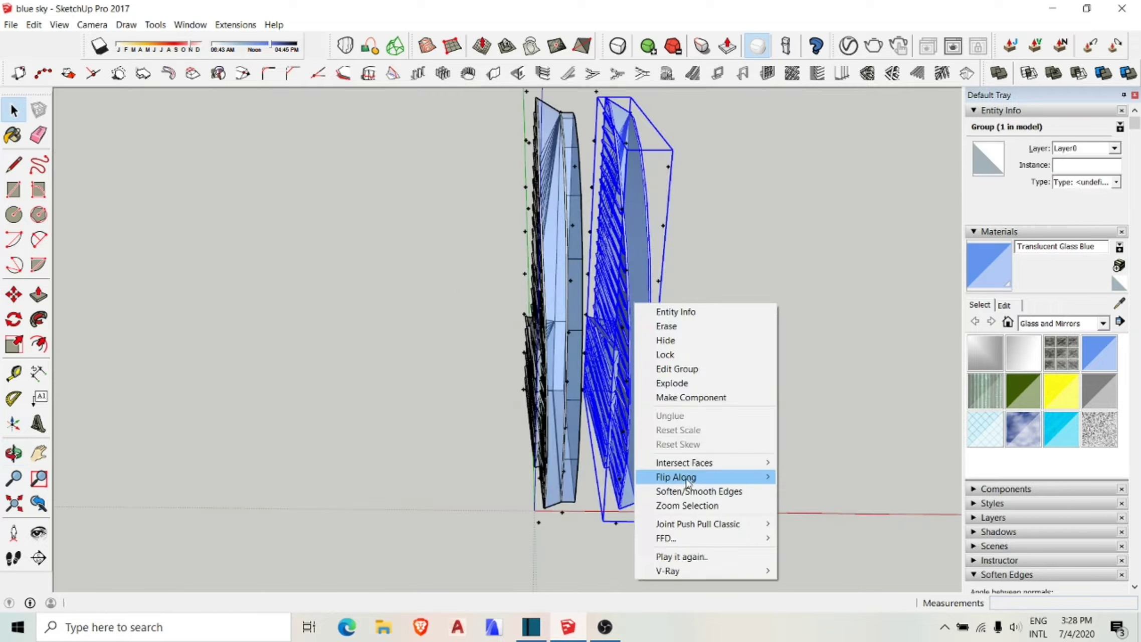
{"action": "key", "text": "Escape"}
{"action": "key", "text": "m"}
Select both tower wings and shift them 100 along the red axis.
{"action": "middle_click_drag", "start_coordinate": [573, 494], "coordinate": [247, 339]}
{"action": "key", "text": "space"}
{"action": "left_click", "coordinate": [425, 270]}
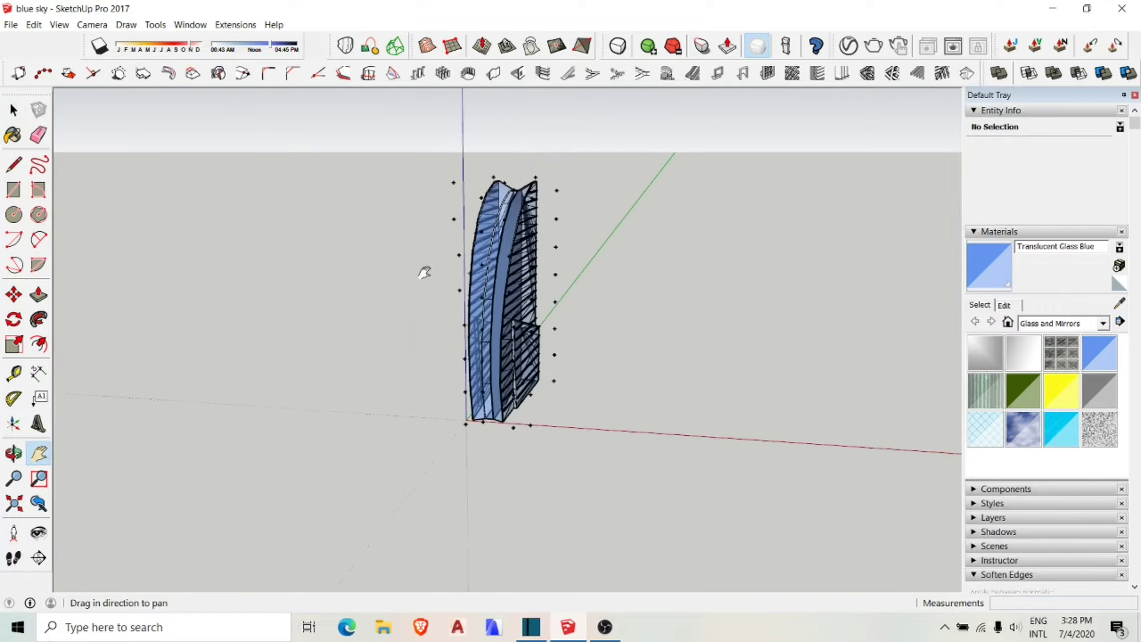
{"action": "key", "text": "F2"}
{"action": "middle_click_drag", "start_coordinate": [499, 256], "coordinate": [400, 500]}
{"action": "key", "text": "m"}
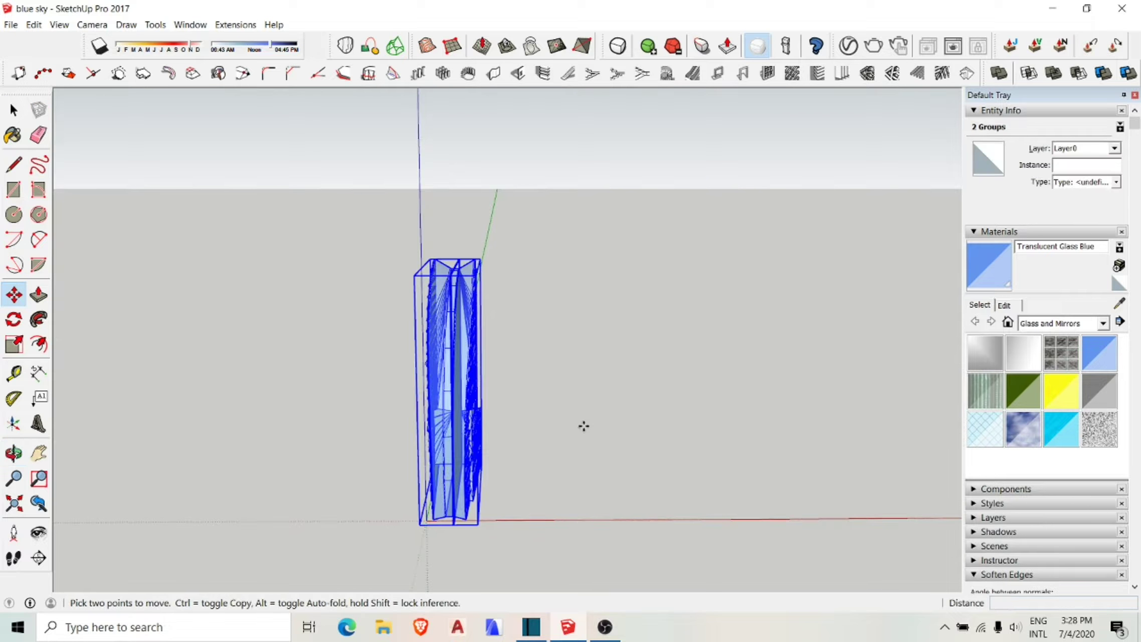
{"action": "key", "text": "space"}
{"action": "middle_click_drag", "start_coordinate": [583, 425], "coordinate": [501, 351]}
{"action": "key", "text": "Return"}
{"action": "key", "text": "ctrl+a"}
{"action": "key", "text": "m"}
{"action": "left_click", "coordinate": [448, 524]}
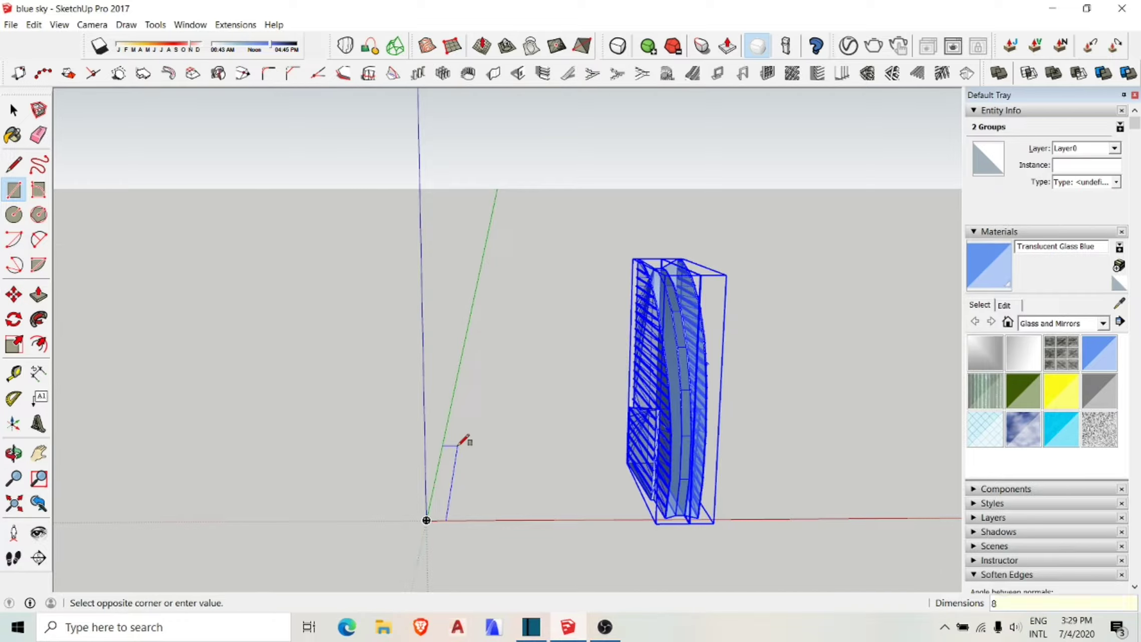
Confirm the rectangle and push/pull it into a box 8 thick.
{"action": "key", "text": "Return"}
{"action": "key", "text": "p"}
{"action": "left_click", "coordinate": [438, 482]}
{"action": "middle_click_drag", "start_coordinate": [441, 481], "coordinate": [509, 535]}
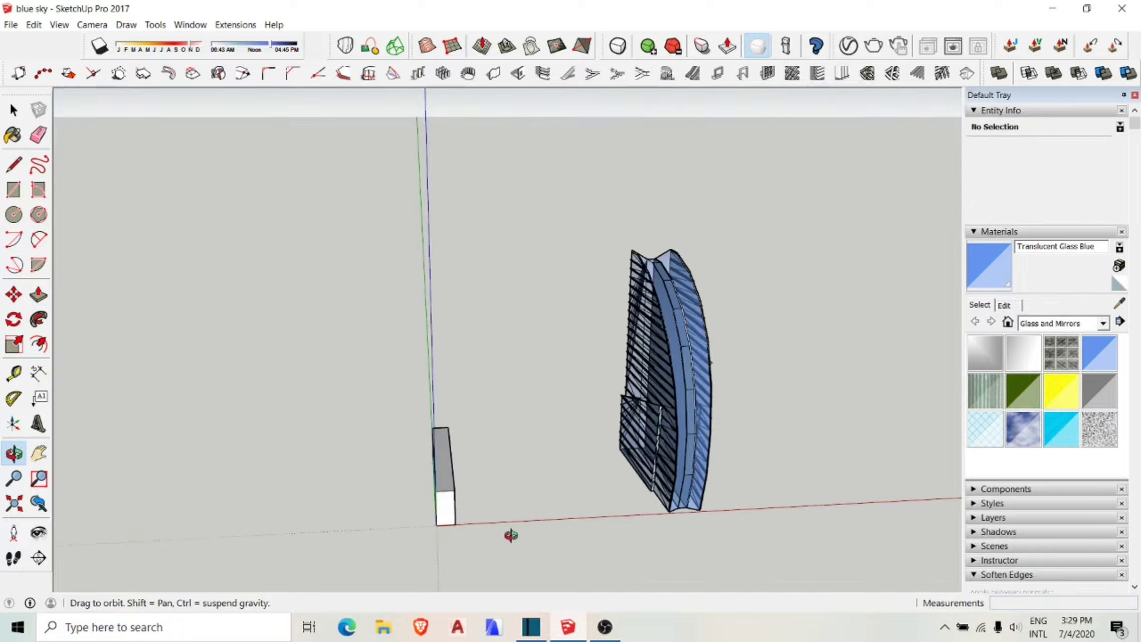
Draw a rectangle at the box corner to cut the sloped notch.
{"action": "key", "text": "r"}
{"action": "left_click", "coordinate": [414, 441]}
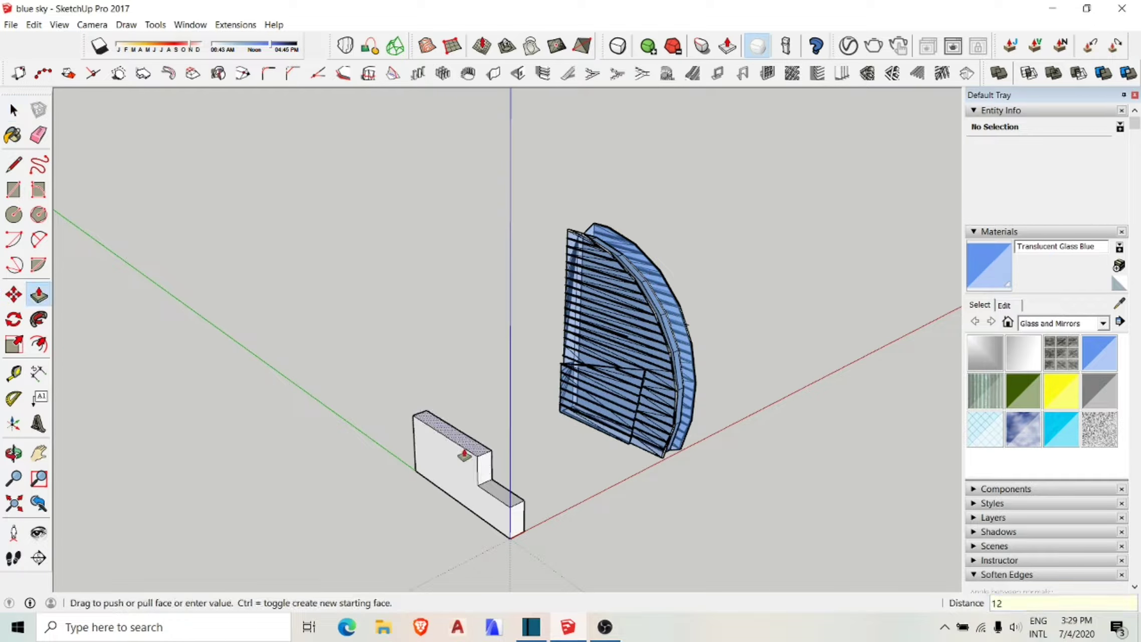
{"action": "mouse_move", "coordinate": [466, 458]}
{"action": "middle_mouse_down"}
{"action": "mouse_move", "coordinate": [451, 500]}
{"action": "mouse_move", "coordinate": [445, 419]}
{"action": "middle_mouse_up"}
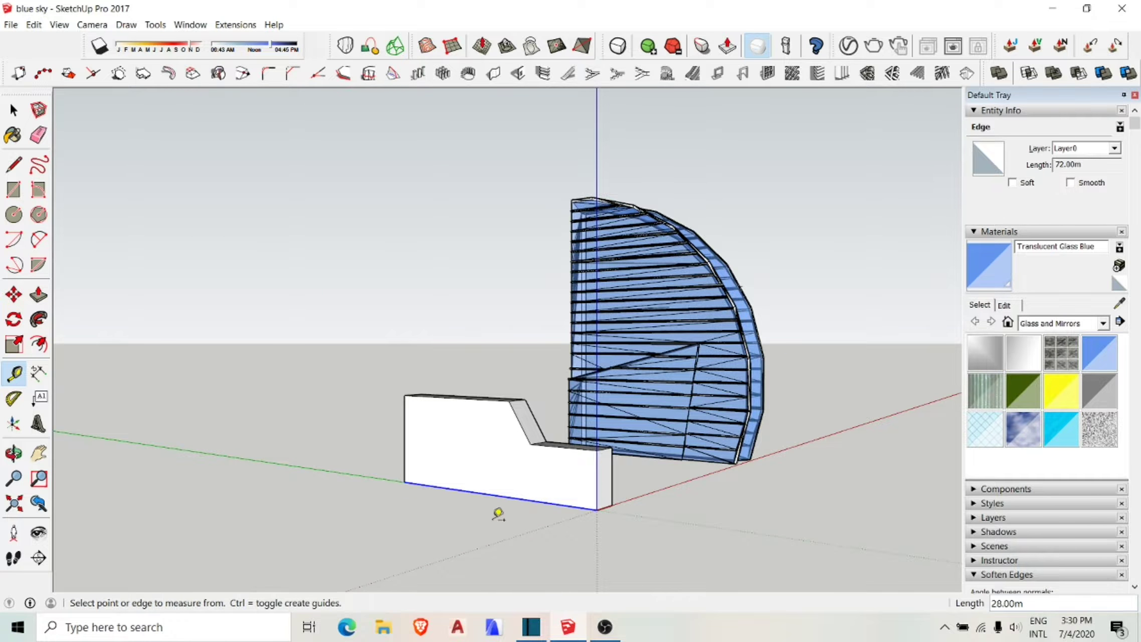
{"action": "middle_click_drag", "start_coordinate": [499, 514], "coordinate": [399, 492]}
{"action": "key", "text": "space"}
Group the notched block and copy its bottom edges upward as stripe lines.
{"action": "triple_click", "coordinate": [600, 521]}
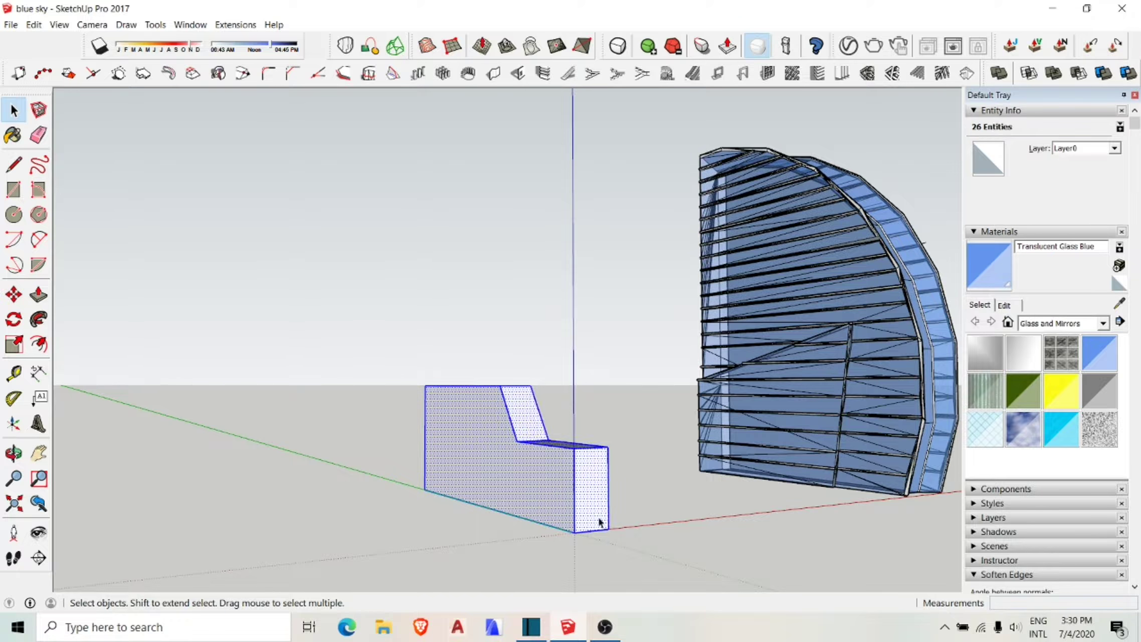
{"action": "key", "text": "g"}
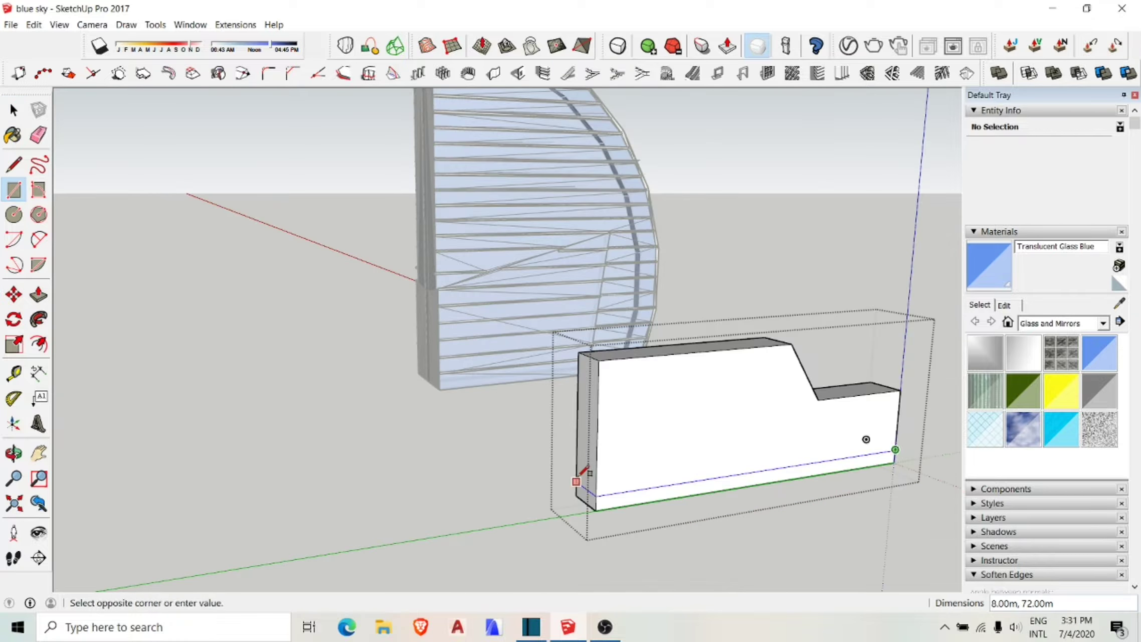
{"action": "mouse_move", "coordinate": [450, 448]}
{"action": "middle_mouse_down"}
{"action": "mouse_move", "coordinate": [702, 520]}
{"action": "mouse_move", "coordinate": [449, 500]}
{"action": "mouse_move", "coordinate": [677, 444]}
{"action": "mouse_move", "coordinate": [489, 472]}
{"action": "middle_mouse_up"}
{"action": "key", "text": "m"}
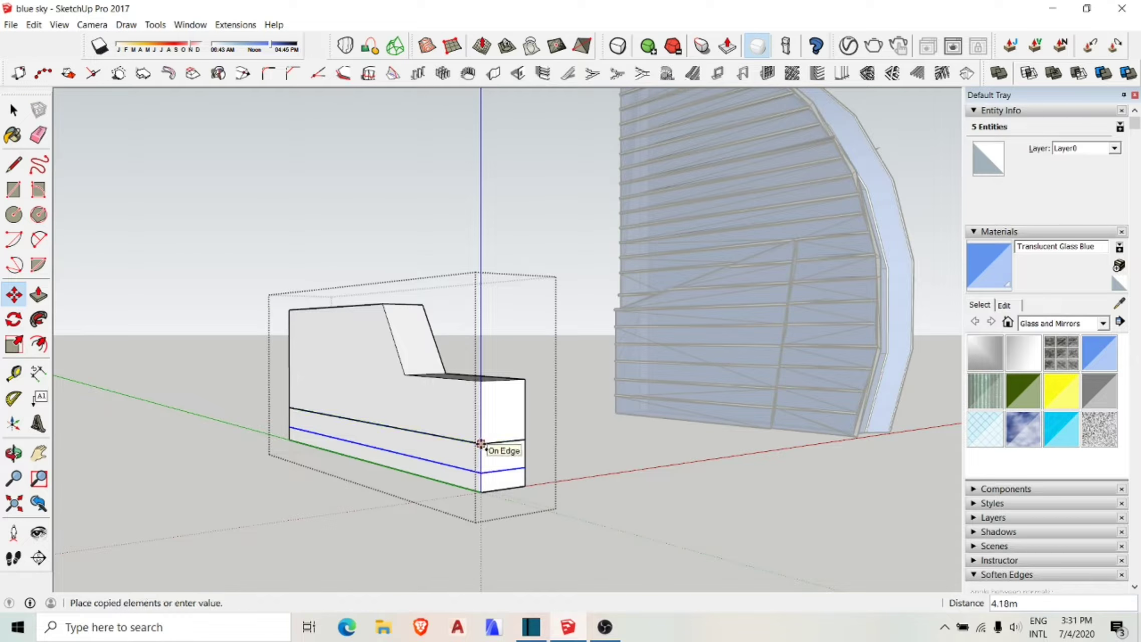
{"action": "middle_click_drag", "start_coordinate": [481, 421], "coordinate": [499, 454]}
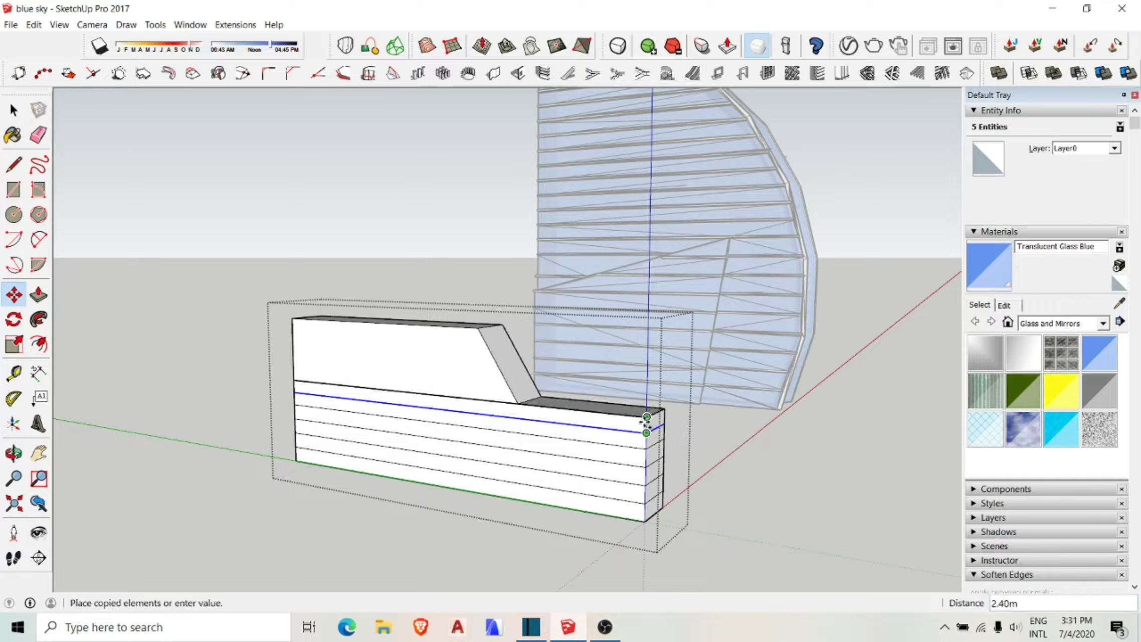
{"action": "middle_click_drag", "start_coordinate": [647, 399], "coordinate": [275, 384]}
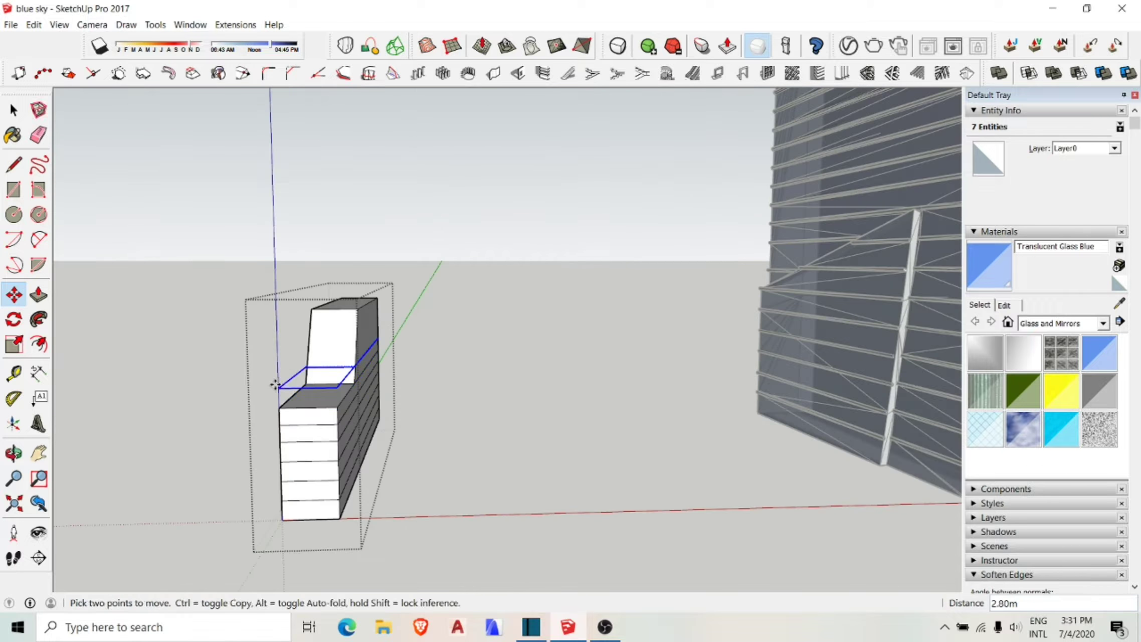
{"action": "middle_click_drag", "start_coordinate": [539, 390], "coordinate": [803, 389]}
Erase stray stripe lines in the notch and paint bands Translucent Glass Blue.
{"action": "key", "text": "e"}
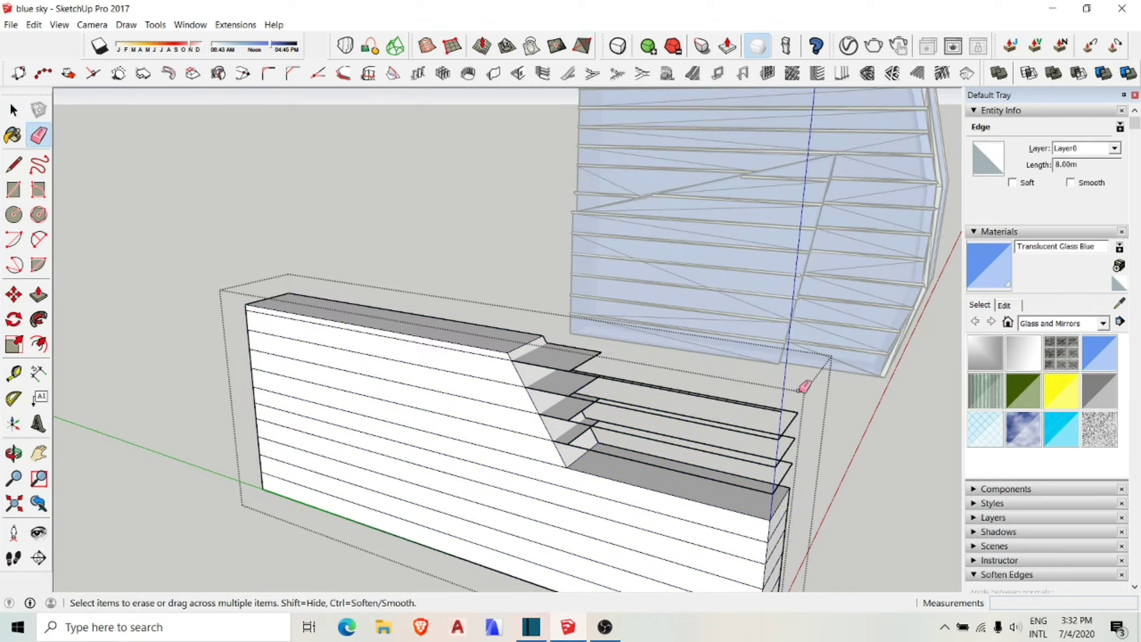
{"action": "left_click_drag", "start_coordinate": [777, 450], "coordinate": [776, 454]}
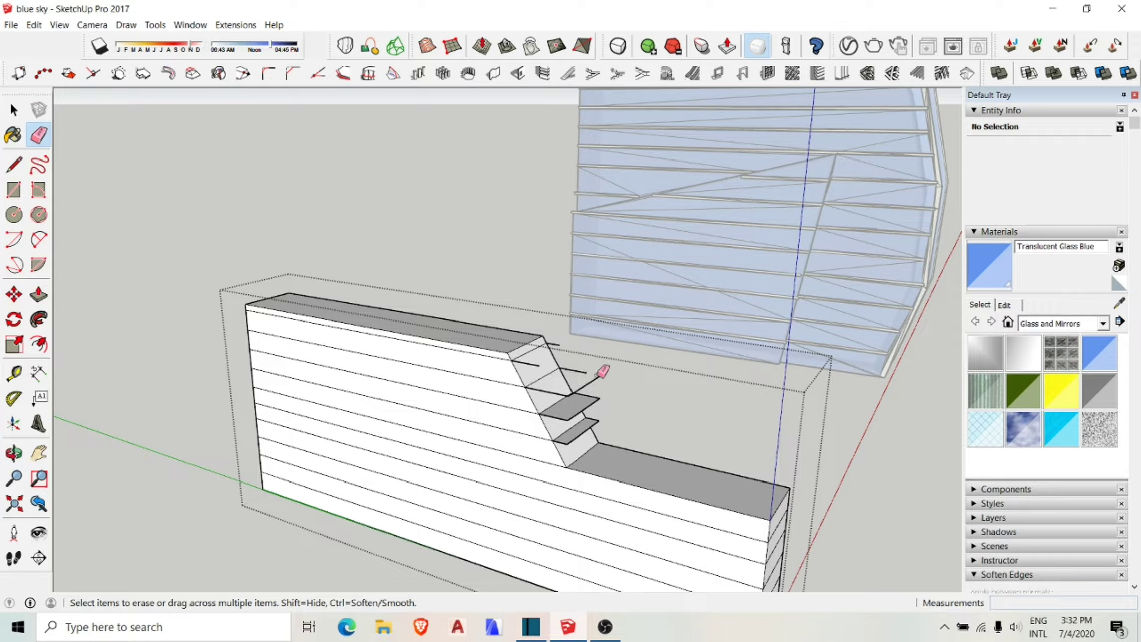
{"action": "key", "text": "b"}
{"action": "middle_click_drag", "start_coordinate": [551, 410], "coordinate": [739, 497]}
{"action": "left_click", "coordinate": [738, 497]}
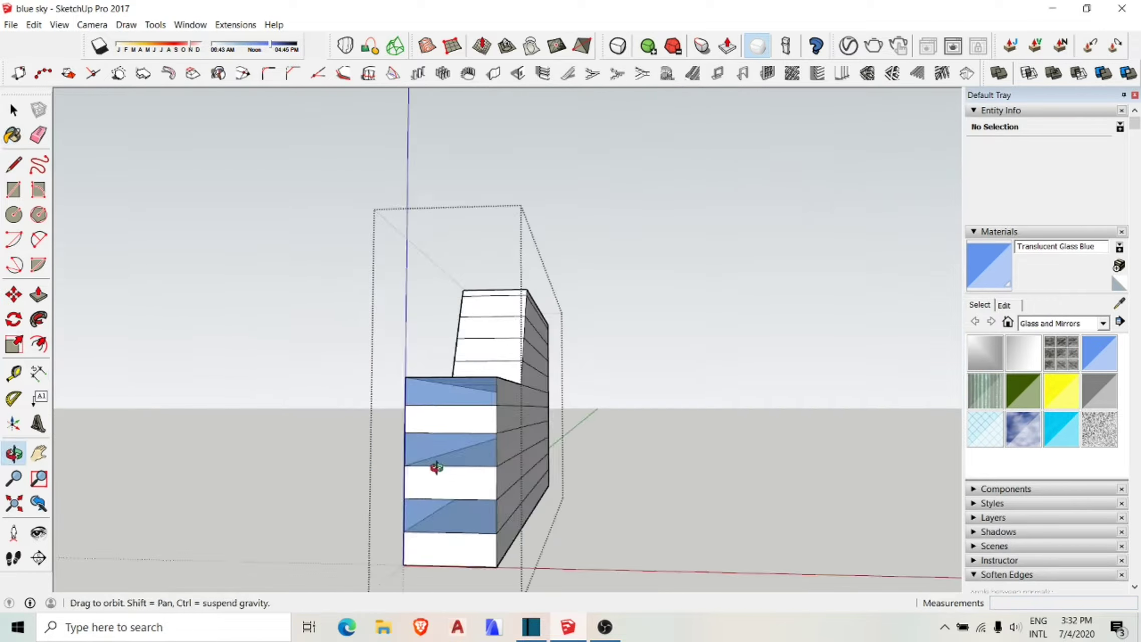
{"action": "mouse_move", "coordinate": [436, 466]}
{"action": "middle_mouse_down"}
{"action": "mouse_move", "coordinate": [546, 434]}
{"action": "mouse_move", "coordinate": [610, 551]}
{"action": "middle_mouse_up"}
{"action": "key", "text": "space"}
Start a Move+Ctrl copy of the striped block group.
{"action": "key", "text": "m"}
{"action": "left_click", "coordinate": [610, 552]}
{"action": "key", "text": "ctrl"}
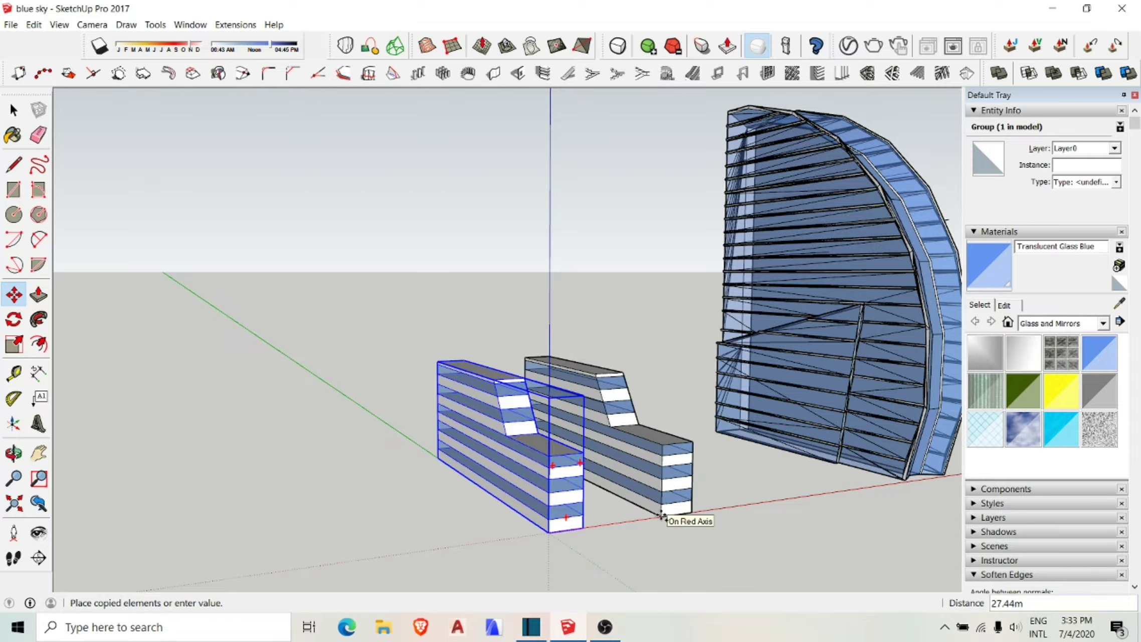
Place the block copy beside the original and adjust edges inside the striped group.
{"action": "left_click", "coordinate": [657, 509]}
{"action": "right_click", "coordinate": [522, 234]}
{"action": "mouse_move", "coordinate": [522, 233]}
{"action": "middle_mouse_down"}
{"action": "mouse_move", "coordinate": [396, 486]}
{"action": "mouse_move", "coordinate": [678, 501]}
{"action": "middle_mouse_up"}
{"action": "double_click", "coordinate": [396, 487]}
{"action": "key", "text": "l"}
{"action": "key", "text": "l"}
{"action": "mouse_move", "coordinate": [574, 491]}
{"action": "middle_mouse_down"}
{"action": "mouse_move", "coordinate": [421, 509]}
{"action": "mouse_move", "coordinate": [515, 526]}
{"action": "mouse_move", "coordinate": [449, 502]}
{"action": "mouse_move", "coordinate": [516, 517]}
{"action": "mouse_move", "coordinate": [413, 513]}
{"action": "mouse_move", "coordinate": [454, 530]}
{"action": "mouse_move", "coordinate": [621, 454]}
{"action": "middle_mouse_up"}
{"action": "left_click", "coordinate": [449, 501]}
{"action": "key", "text": "Escape"}
{"action": "key", "text": "e"}
{"action": "key", "text": "space"}
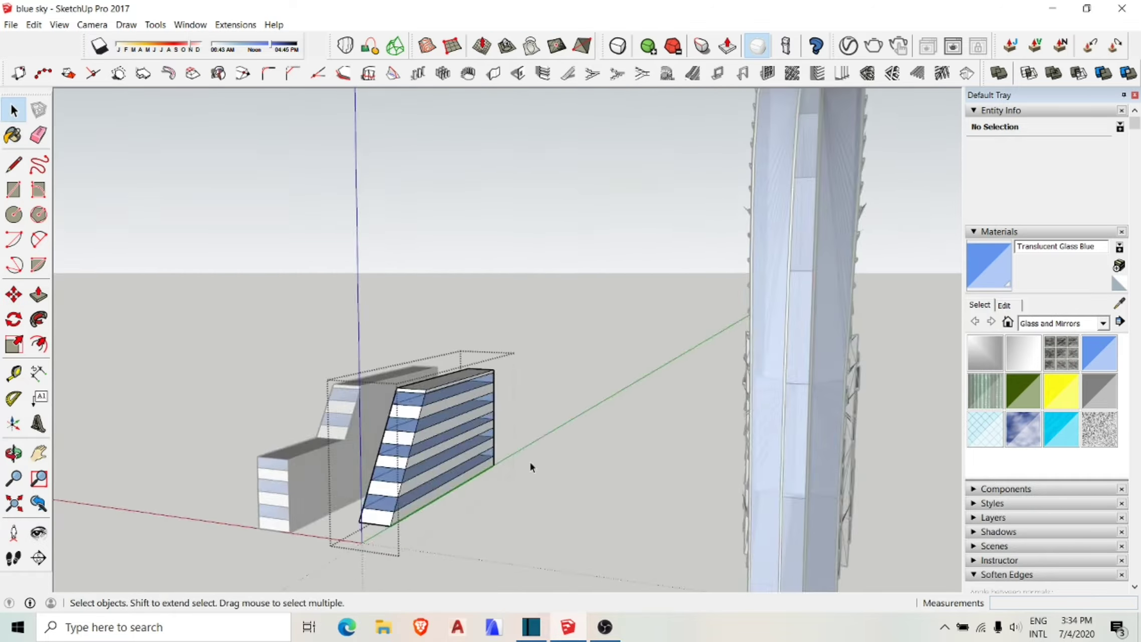
Move the glass tower and set the striped podium against its base.
{"action": "left_click", "coordinate": [867, 470]}
{"action": "key", "text": "m"}
{"action": "middle_click_drag", "start_coordinate": [552, 452], "coordinate": [476, 476]}
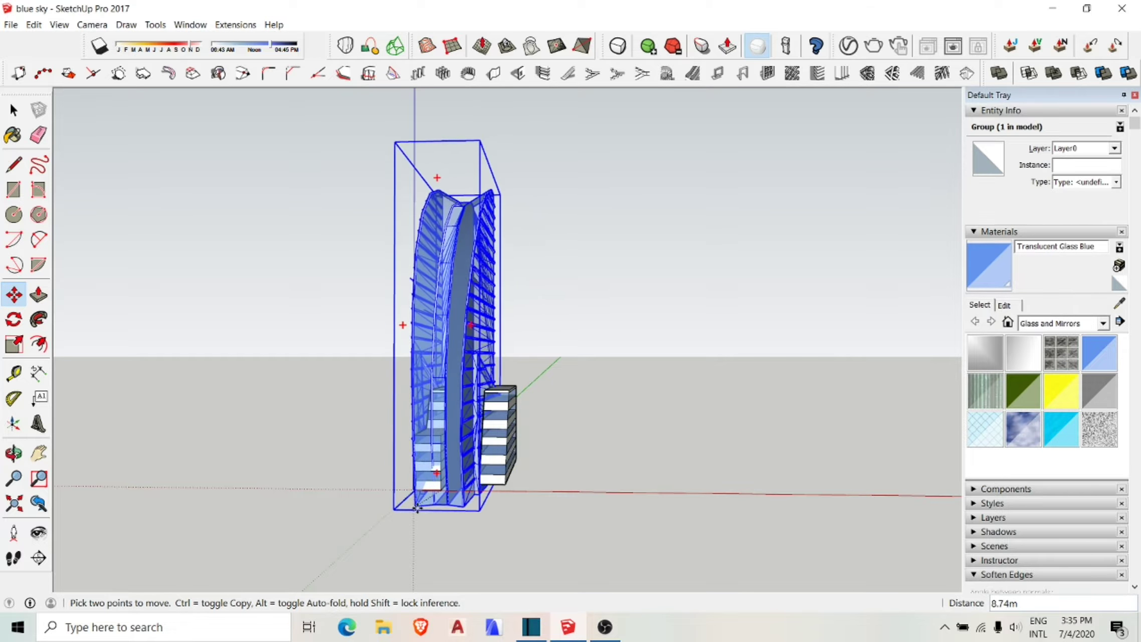
{"action": "mouse_move", "coordinate": [416, 508]}
{"action": "middle_mouse_down"}
{"action": "mouse_move", "coordinate": [502, 501]}
{"action": "mouse_move", "coordinate": [541, 476]}
{"action": "mouse_move", "coordinate": [556, 411]}
{"action": "middle_mouse_up"}
{"action": "key", "text": "space"}
{"action": "left_click", "coordinate": [556, 411]}
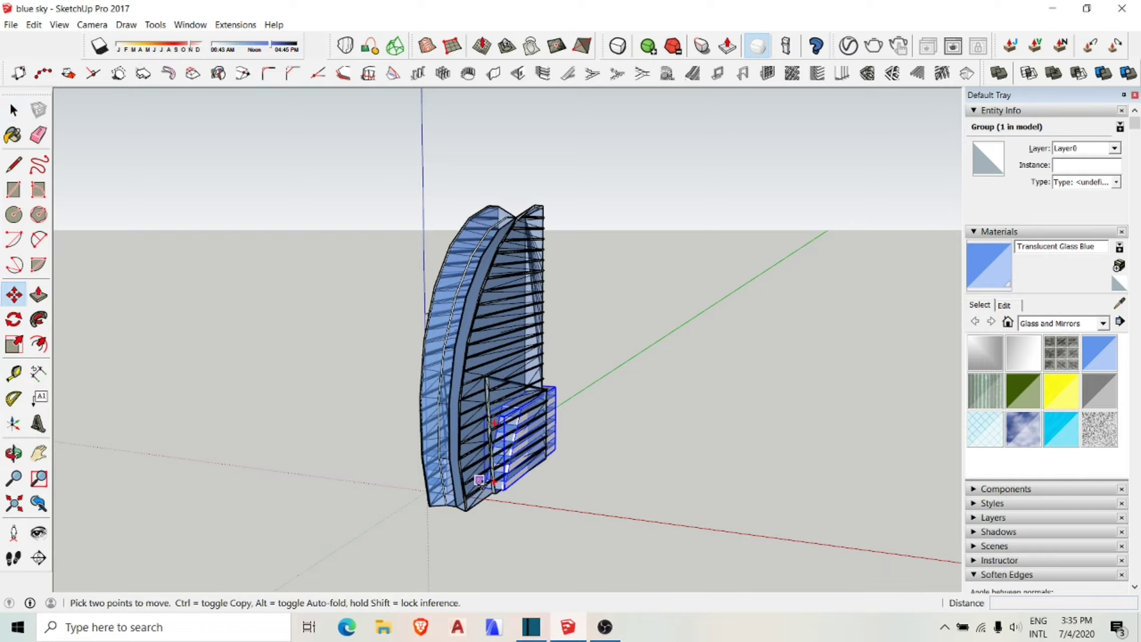
{"action": "mouse_move", "coordinate": [595, 487]}
{"action": "middle_mouse_down"}
{"action": "mouse_move", "coordinate": [560, 354]}
{"action": "mouse_move", "coordinate": [381, 461]}
{"action": "mouse_move", "coordinate": [293, 344]}
{"action": "middle_mouse_up"}
{"action": "key", "text": "space"}
{"action": "left_click", "coordinate": [367, 472]}
{"action": "left_click", "coordinate": [401, 469]}
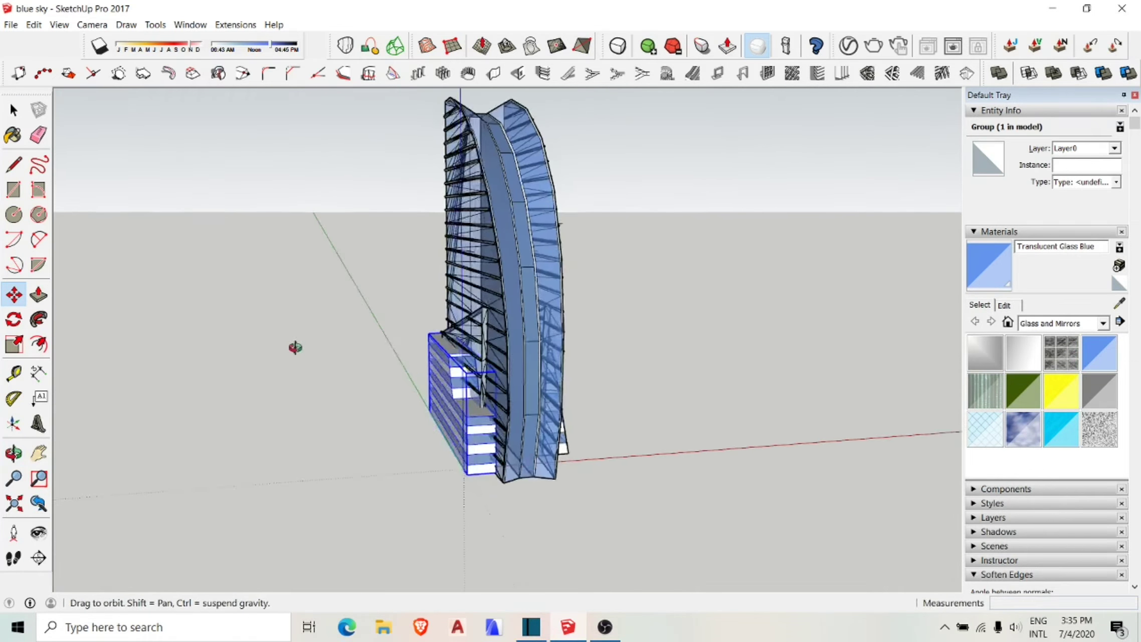
{"action": "key", "text": "space"}
{"action": "left_click", "coordinate": [614, 287]}
{"action": "mouse_move", "coordinate": [614, 287]}
{"action": "middle_mouse_down"}
{"action": "mouse_move", "coordinate": [546, 353]}
{"action": "mouse_move", "coordinate": [672, 221]}
{"action": "middle_mouse_up"}
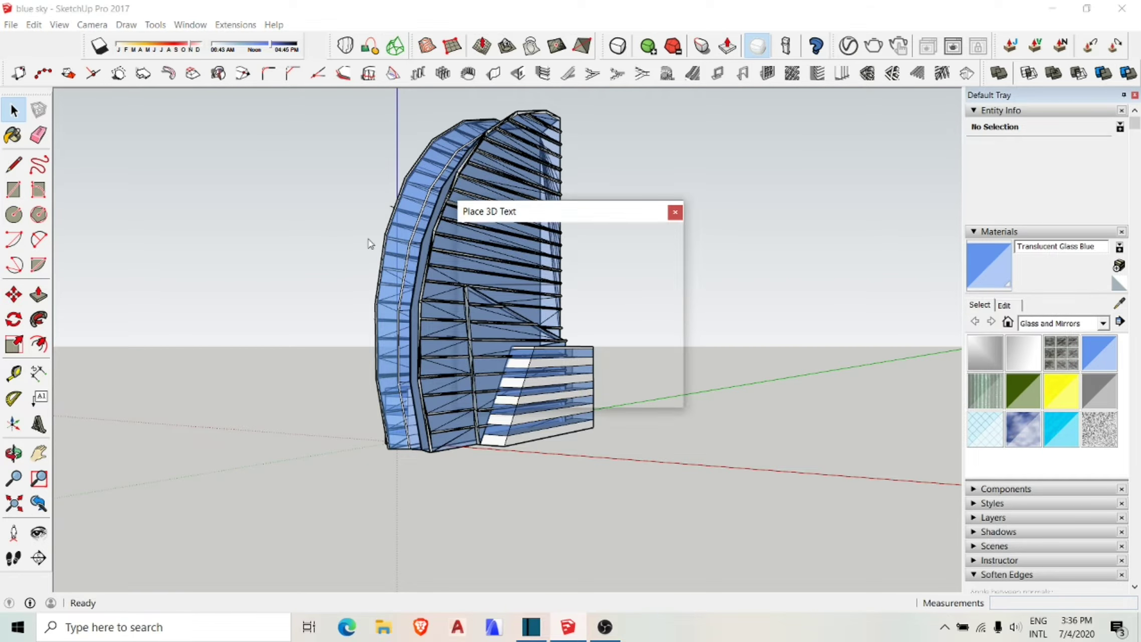
Add 3D text 'The Blue Sky' near the tower top and render with V-Ray.
{"action": "type", "text": "TH"}
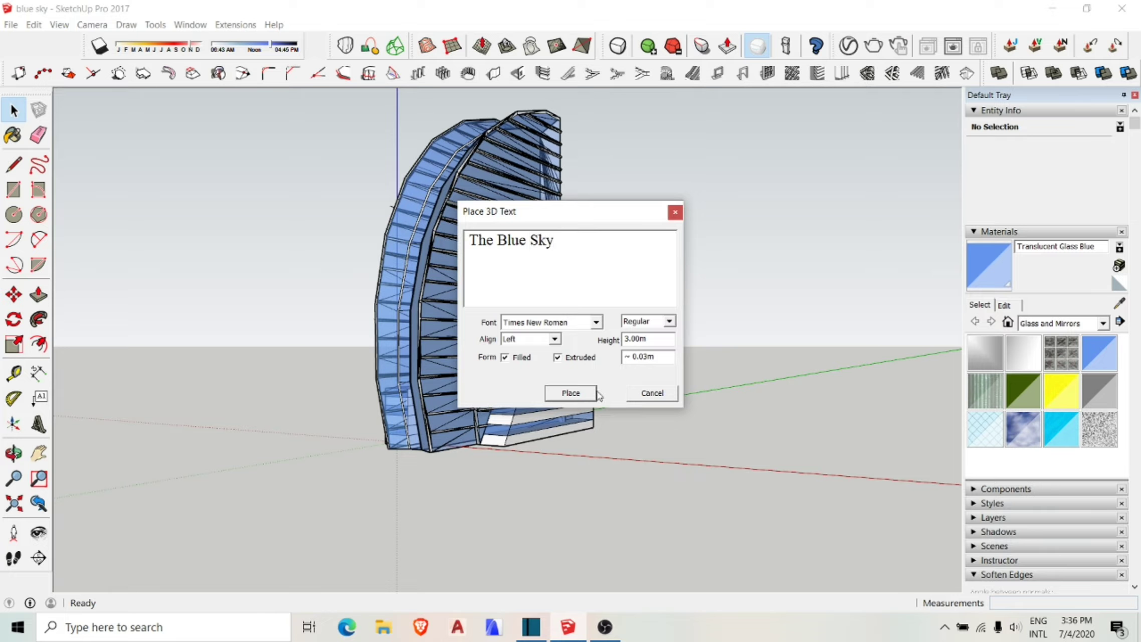
{"action": "left_click", "coordinate": [595, 394]}
{"action": "middle_click_drag", "start_coordinate": [594, 394], "coordinate": [539, 104]}
{"action": "left_click", "coordinate": [622, 205]}
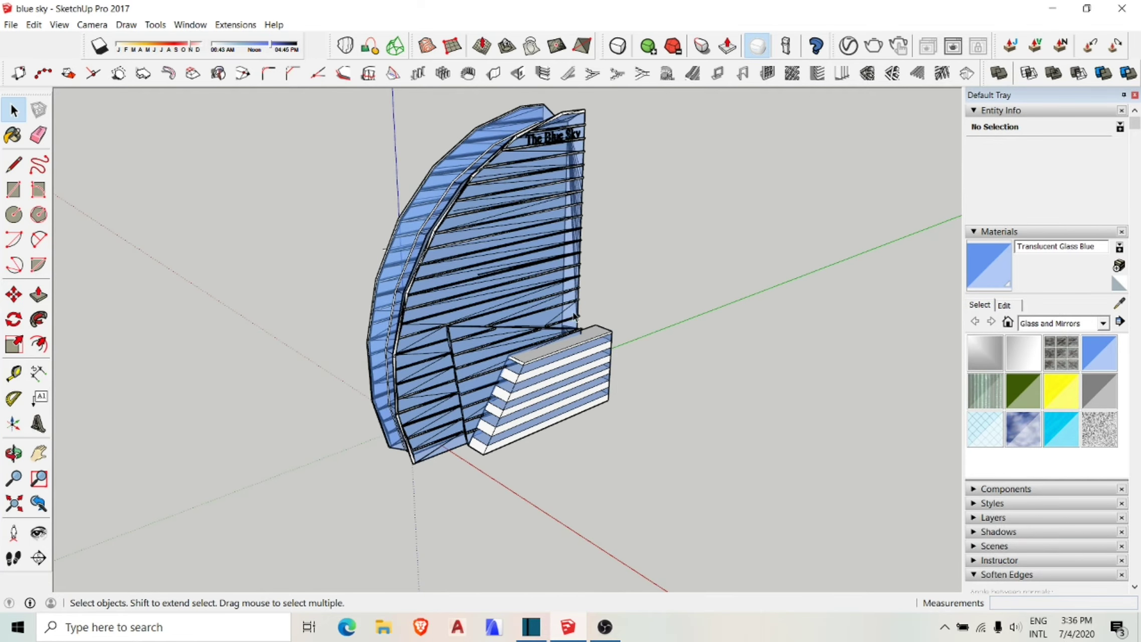
{"action": "left_click_drag", "start_coordinate": [377, 212], "coordinate": [744, 504]}
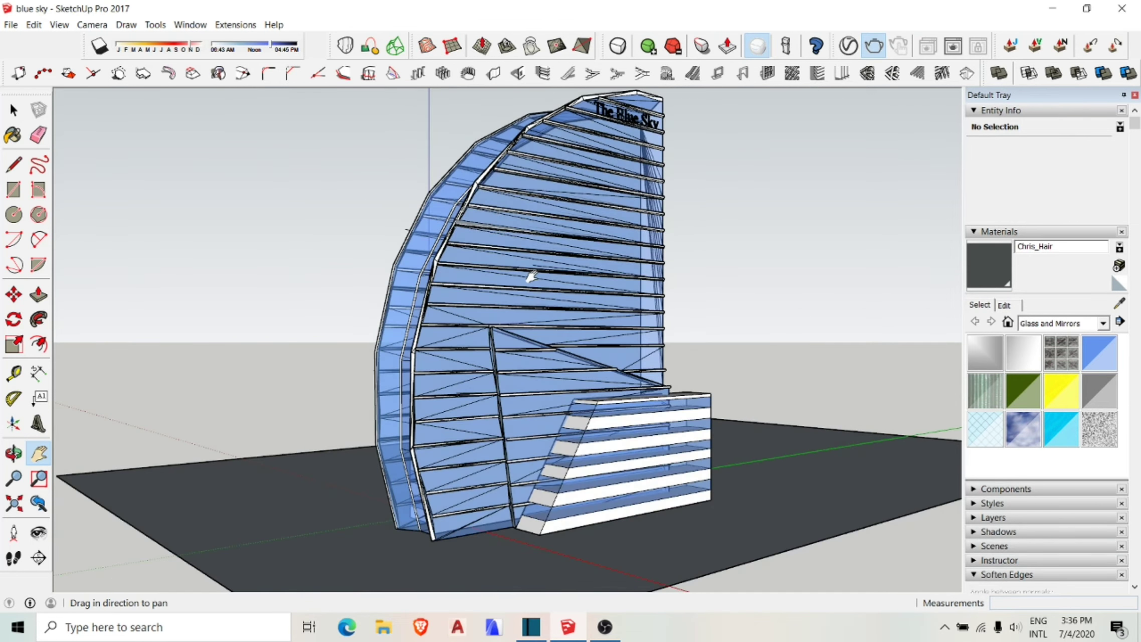
{"action": "left_click", "coordinate": [875, 46]}
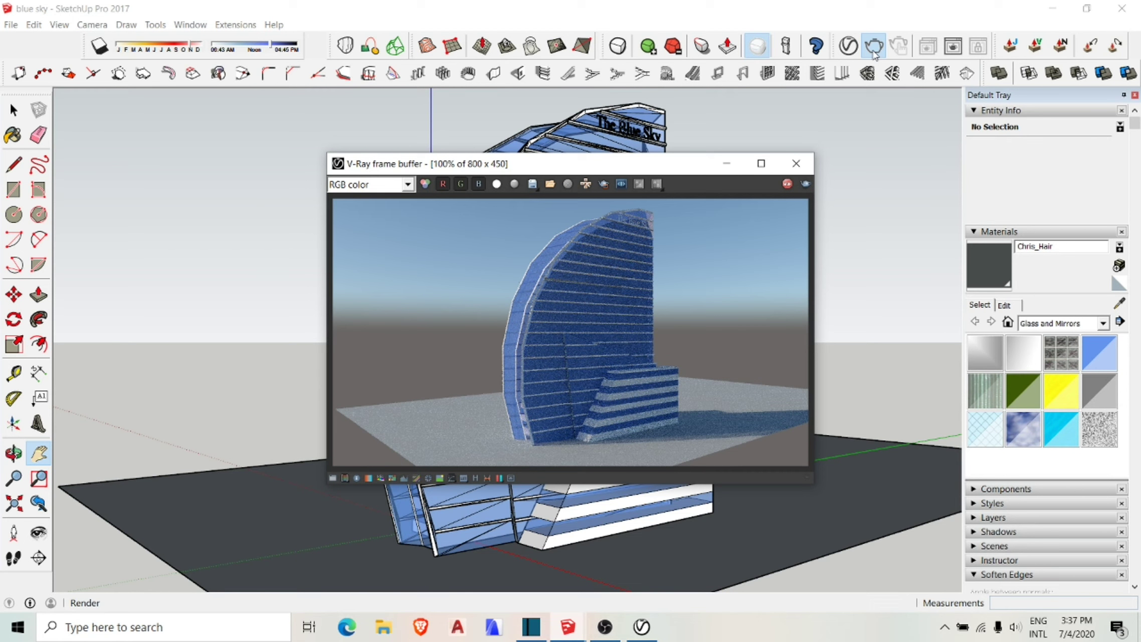